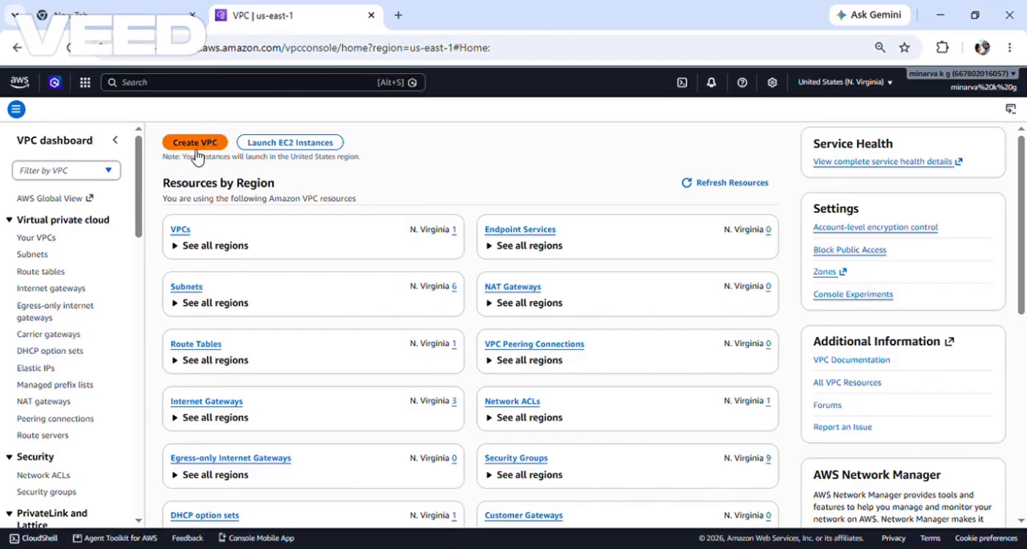
Step: Start creating a VPC with the VPC only option and give it the name tag demo
click(207, 146)
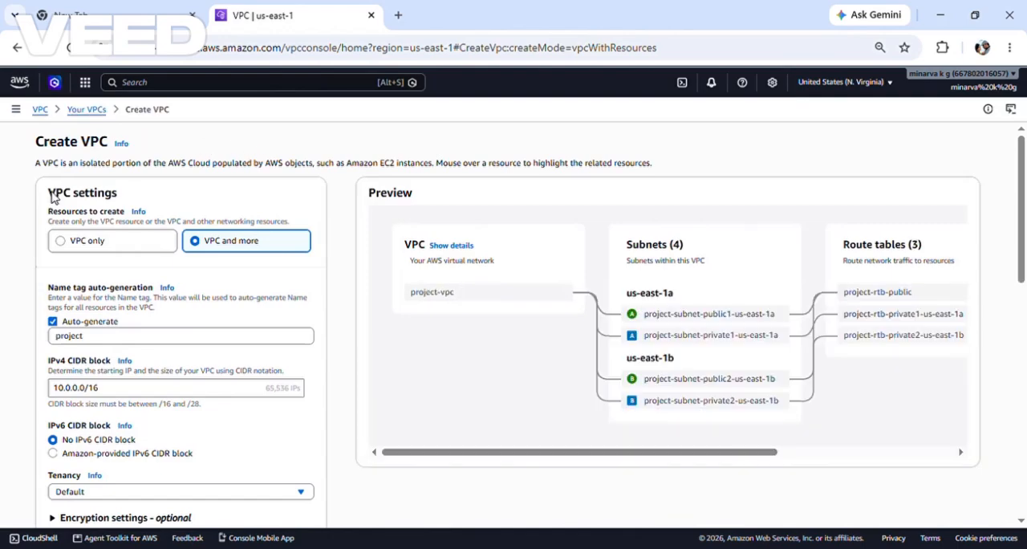
click(91, 243)
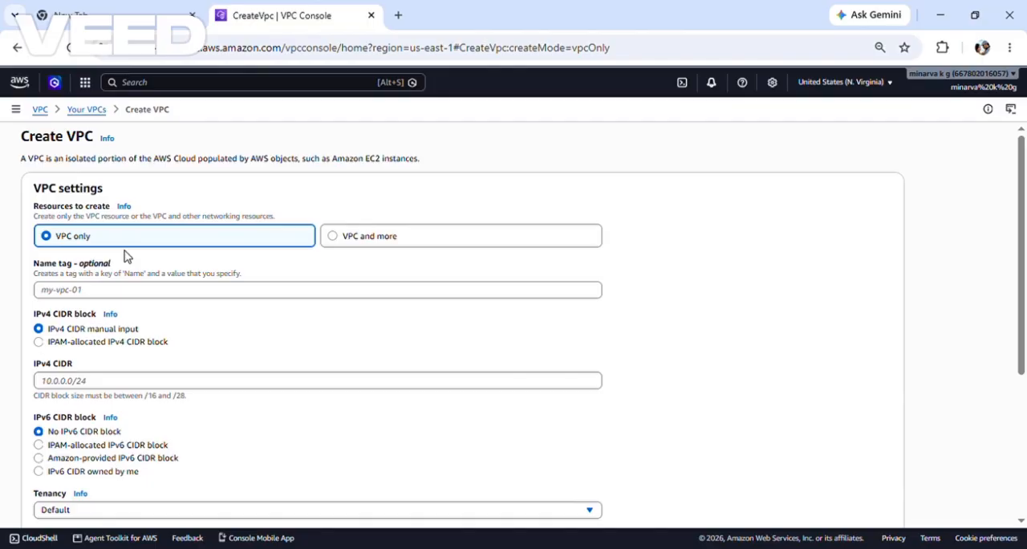
click(94, 296)
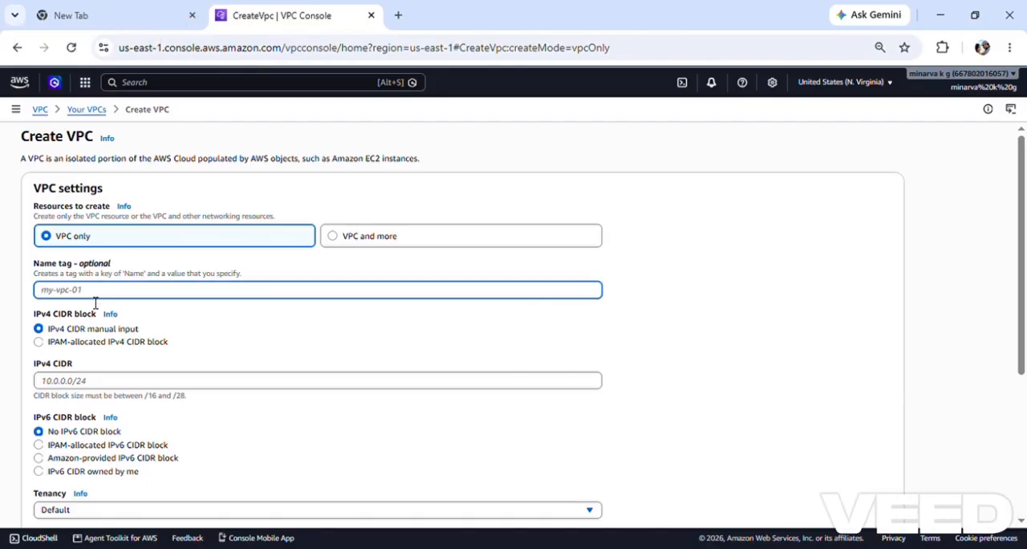
text(demo)
Step: Set the VPC's IPv4 CIDR to 10.0.0.0/16 and create the VPC
click(77, 384)
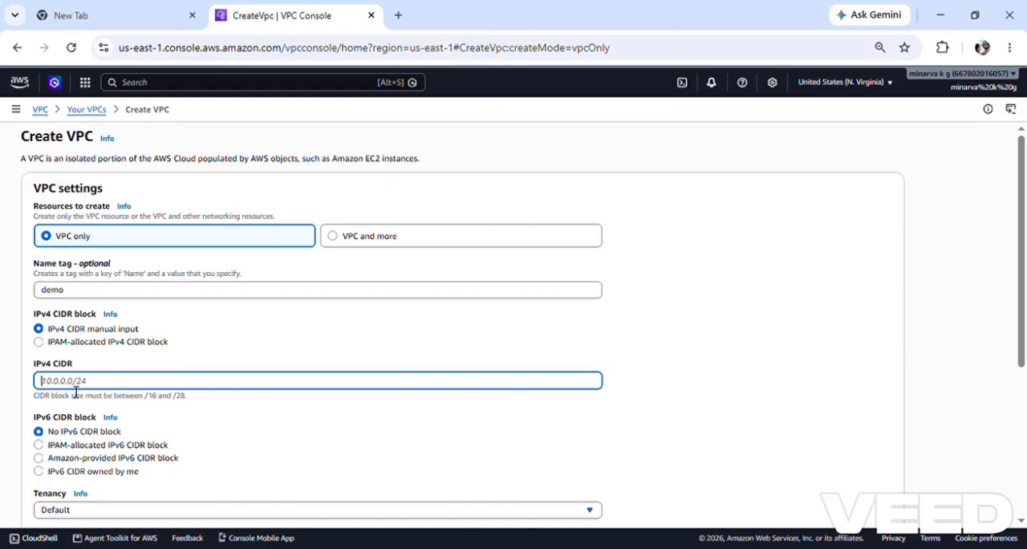
text(10.0.0.0/16)
scroll(200, 358, down, 5)
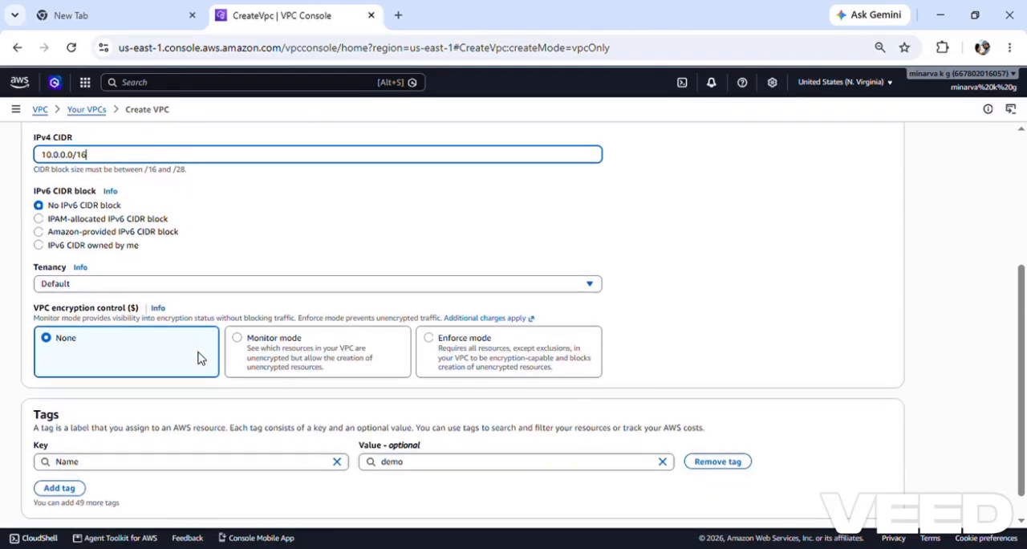
click(871, 505)
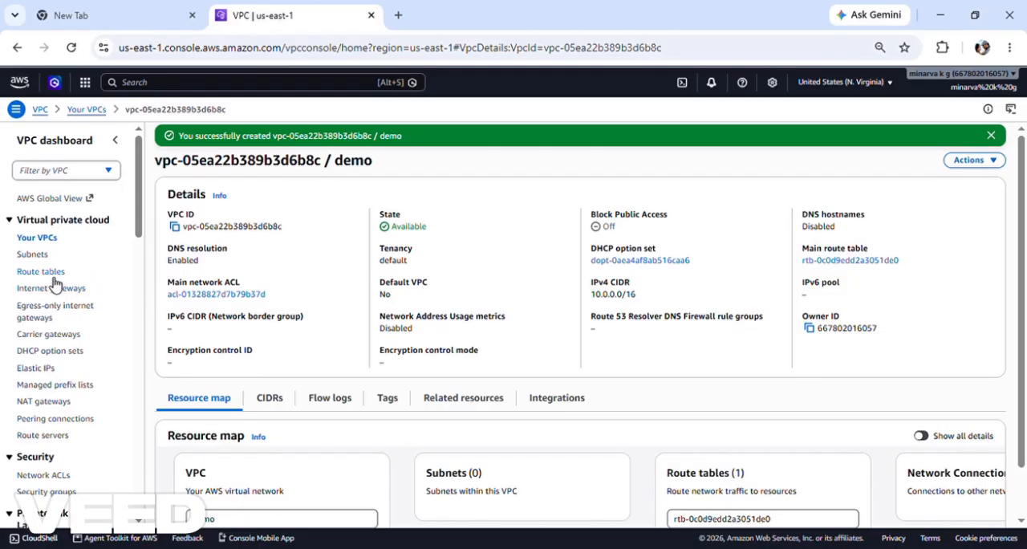
Step: Start creating a subnet and select the demo VPC for it
click(33, 255)
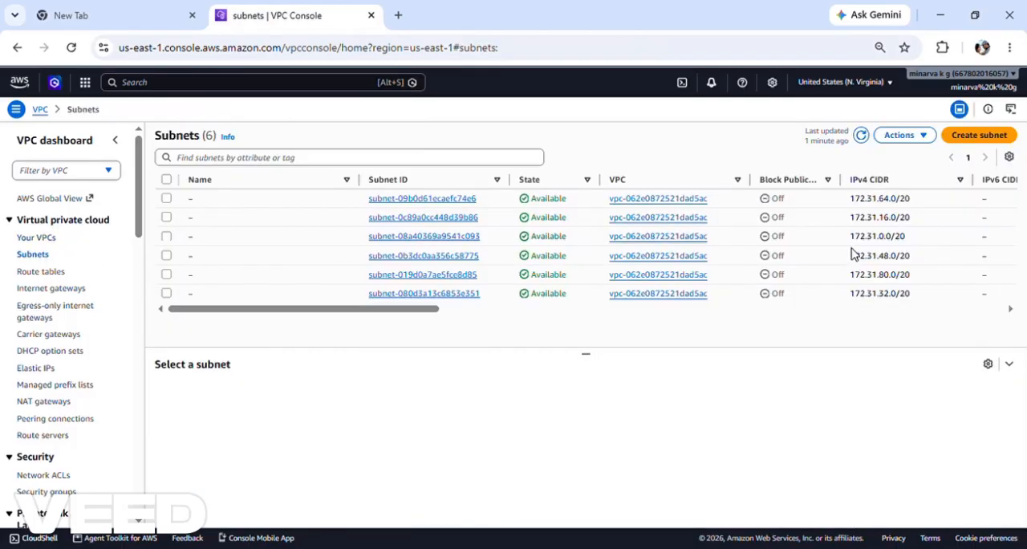
click(1003, 138)
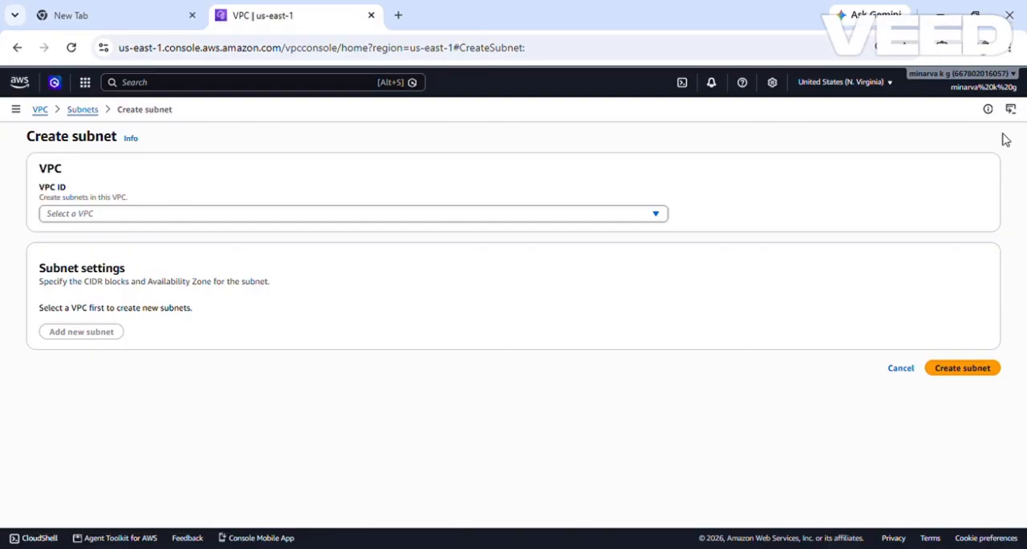
click(633, 214)
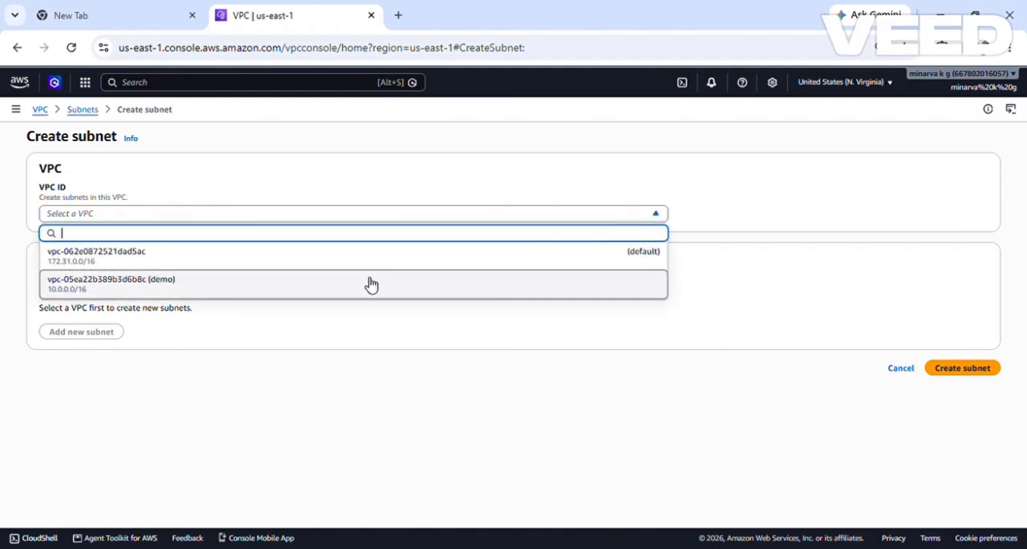
click(265, 292)
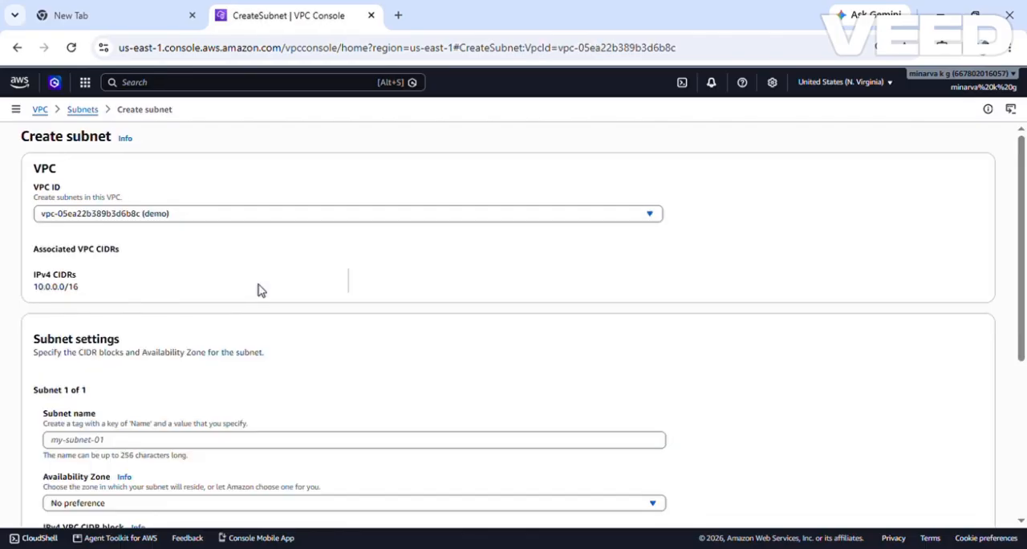
Step: Name the subnet subnetdemo and place it in availability zone use1-az1 (us-east-1a)
scroll(241, 289, down, 2)
click(117, 289)
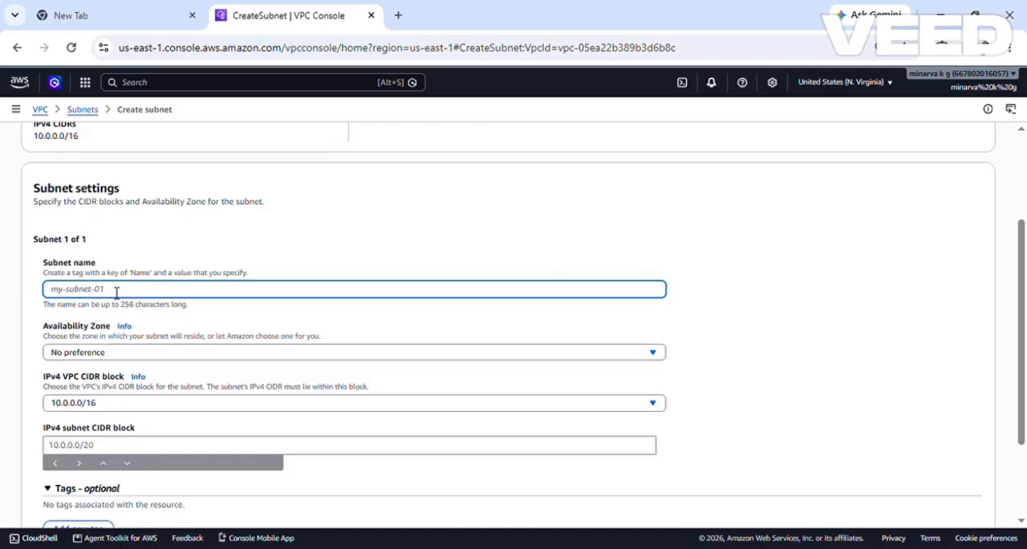
text(su)
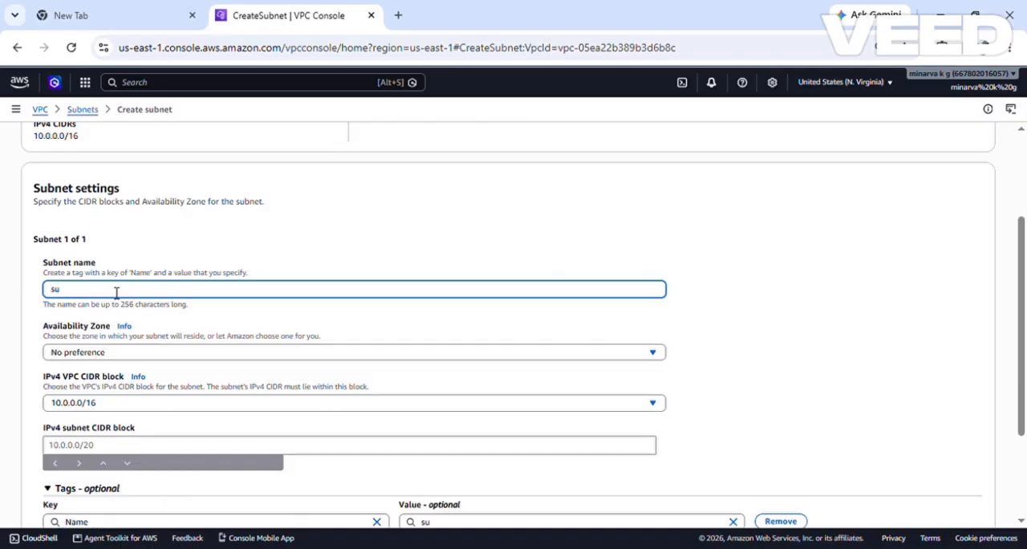
text(bnetdemo)
click(104, 353)
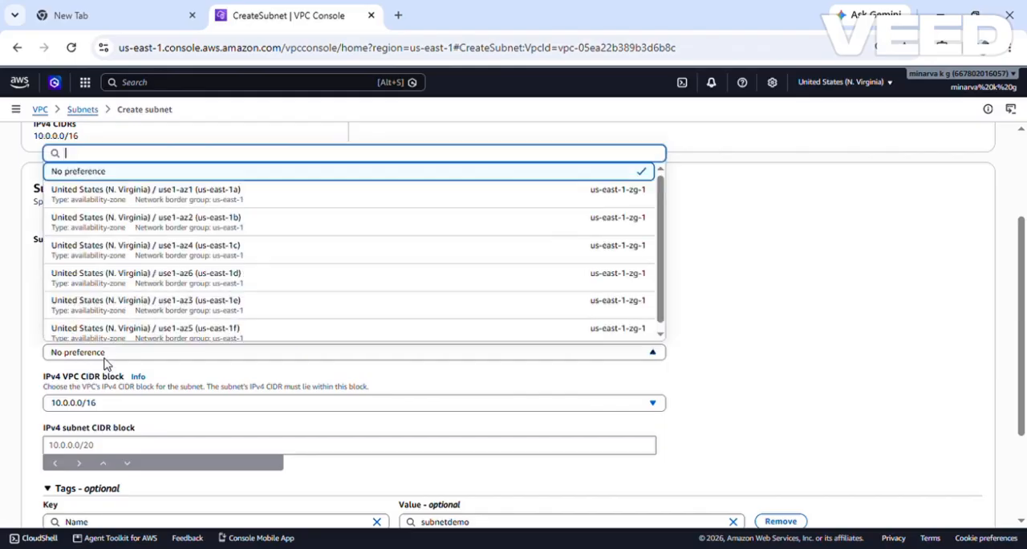
click(215, 201)
Step: Set the IPv4 subnet CIDR block to 10.0.0.0/24 and create the subnet
scroll(204, 258, down, 1)
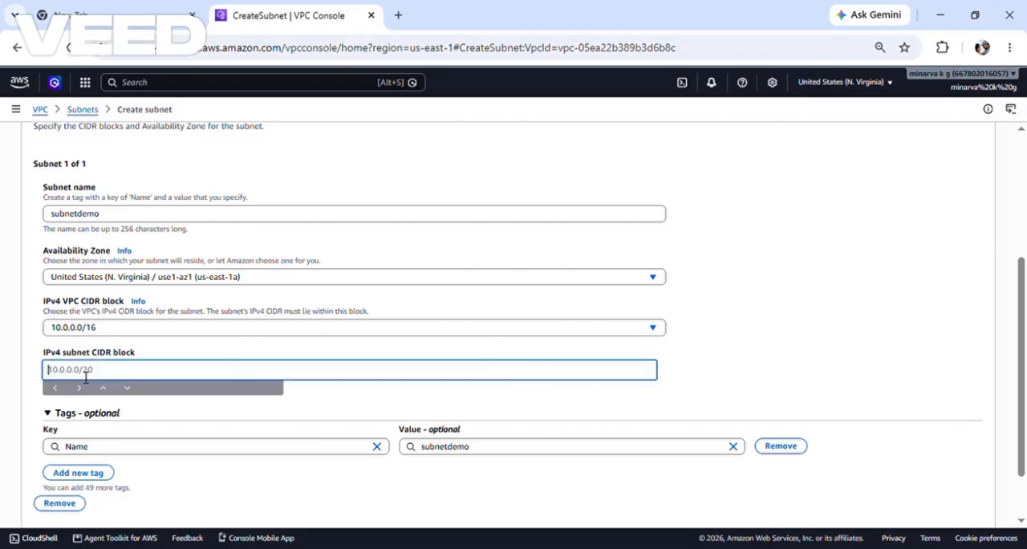
click(85, 375)
text(10.0.0.0/24)
scroll(117, 356, down, 1)
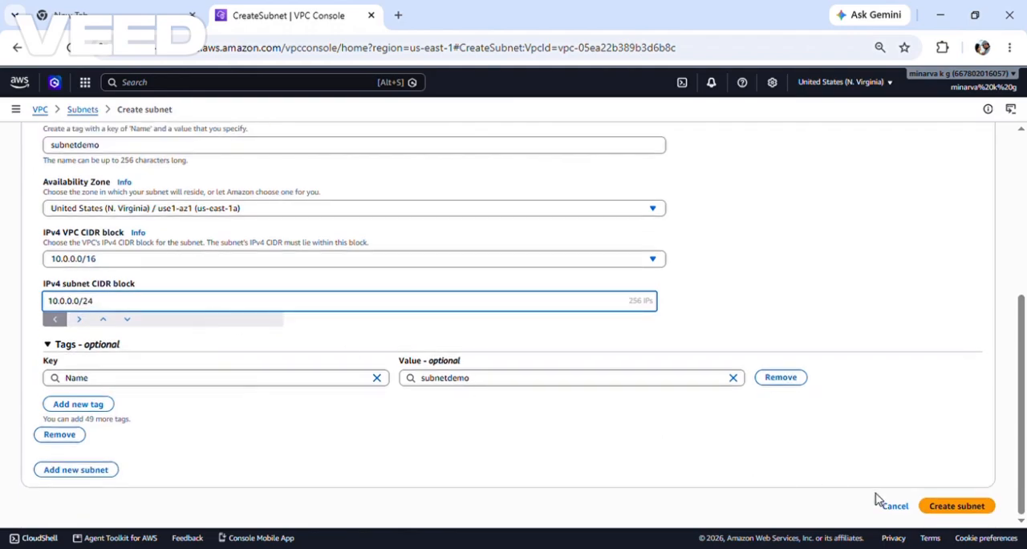
click(978, 513)
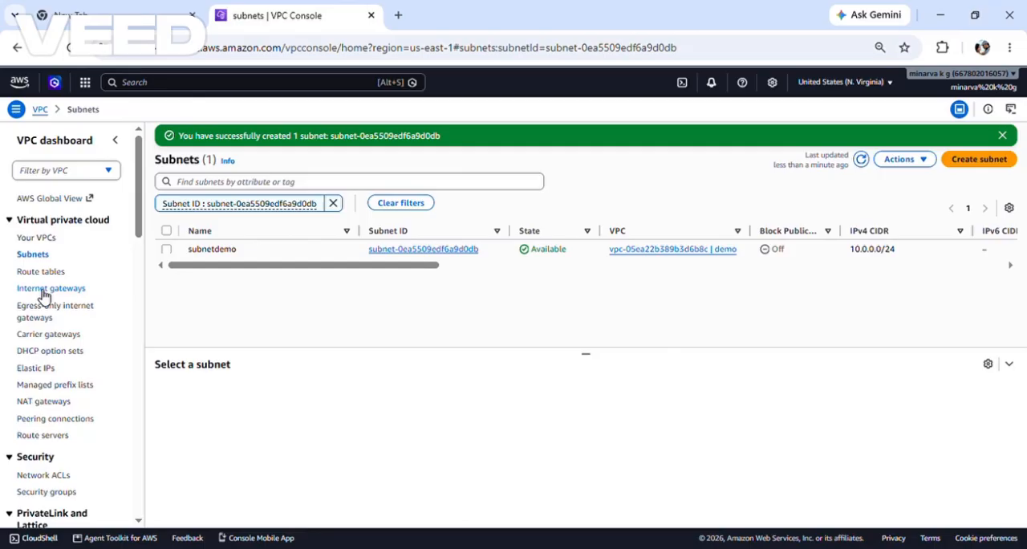
Step: Create an internet gateway with the name tag demoigw
click(43, 292)
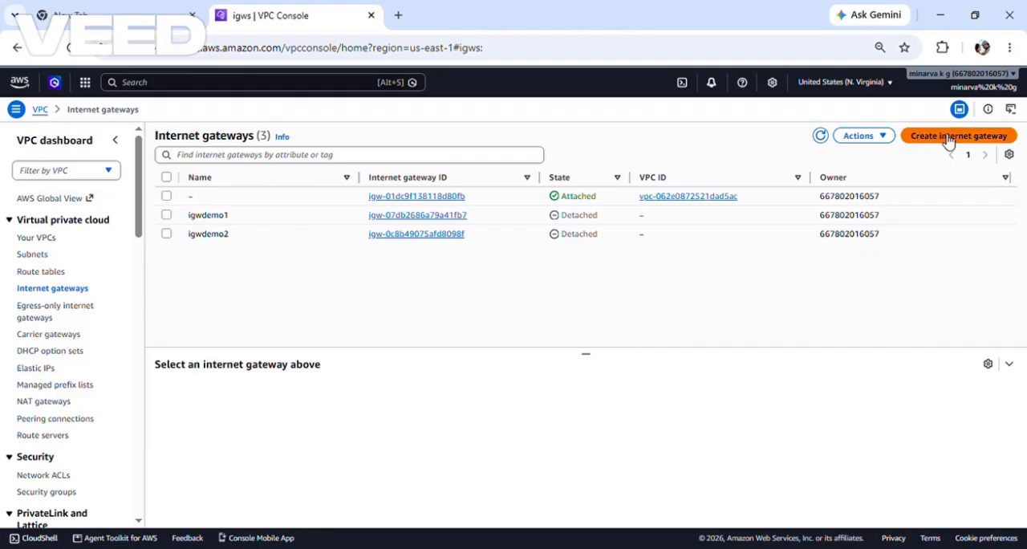
click(949, 138)
click(113, 229)
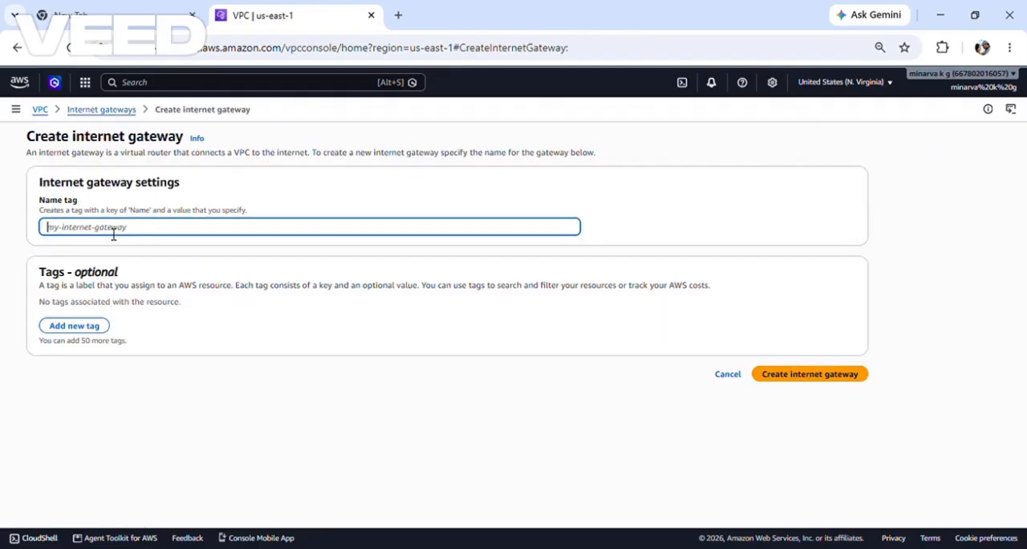
text(demo)
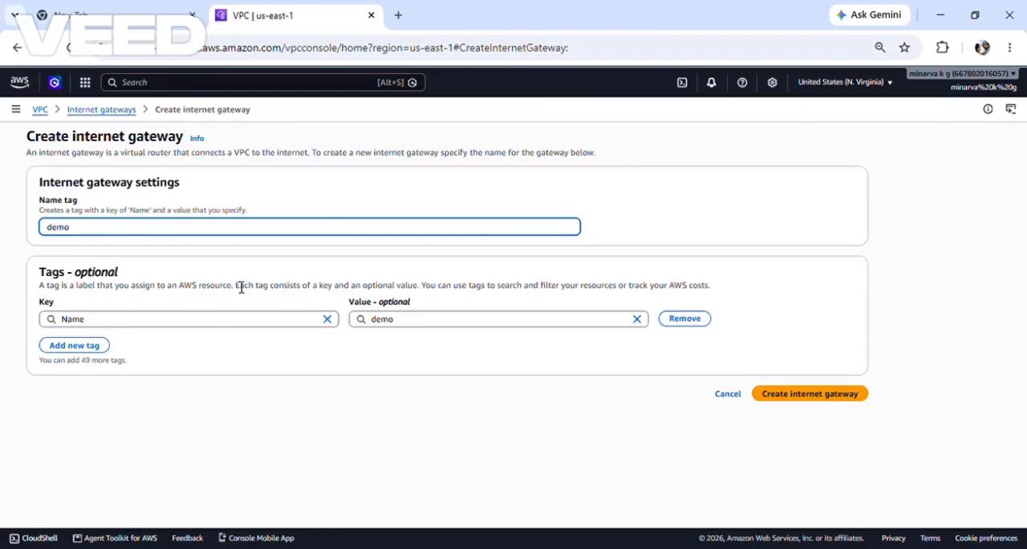
text(igw)
click(824, 394)
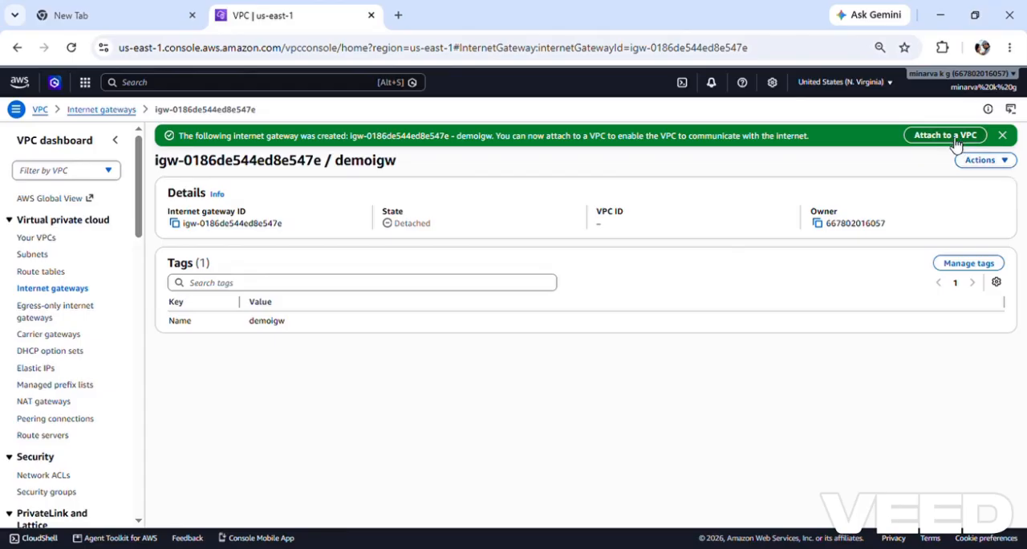
Step: Attach the demoigw internet gateway to the demo VPC
click(1003, 161)
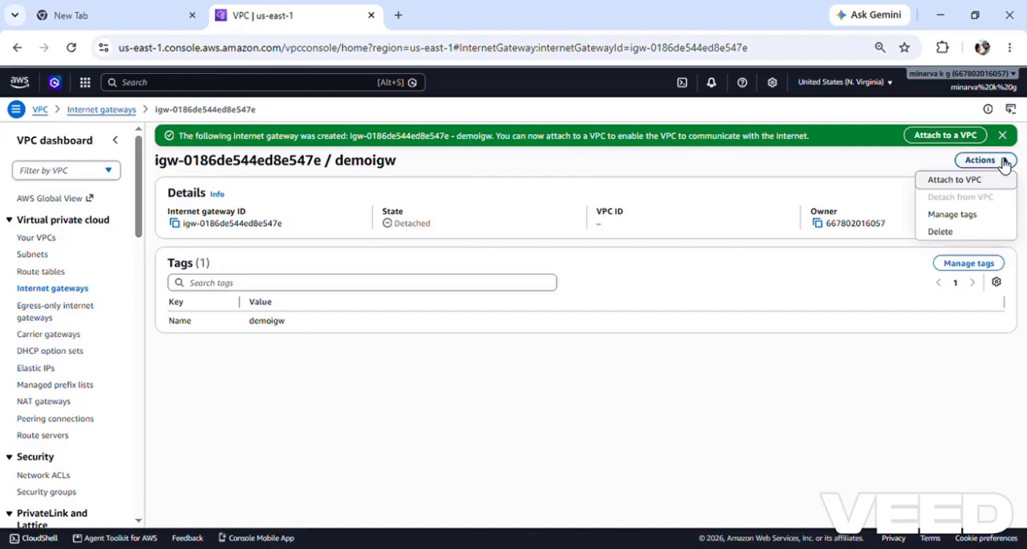
click(963, 187)
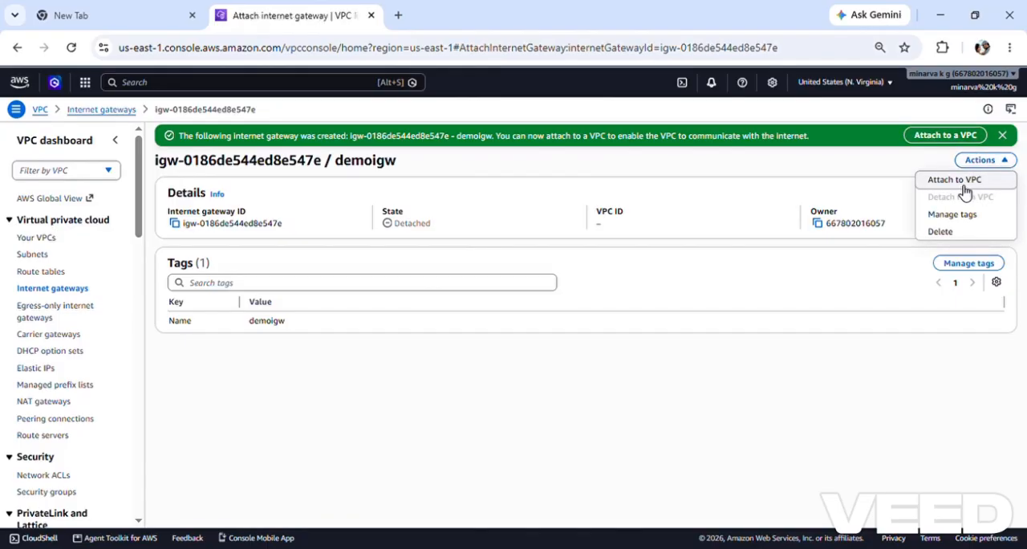
click(285, 229)
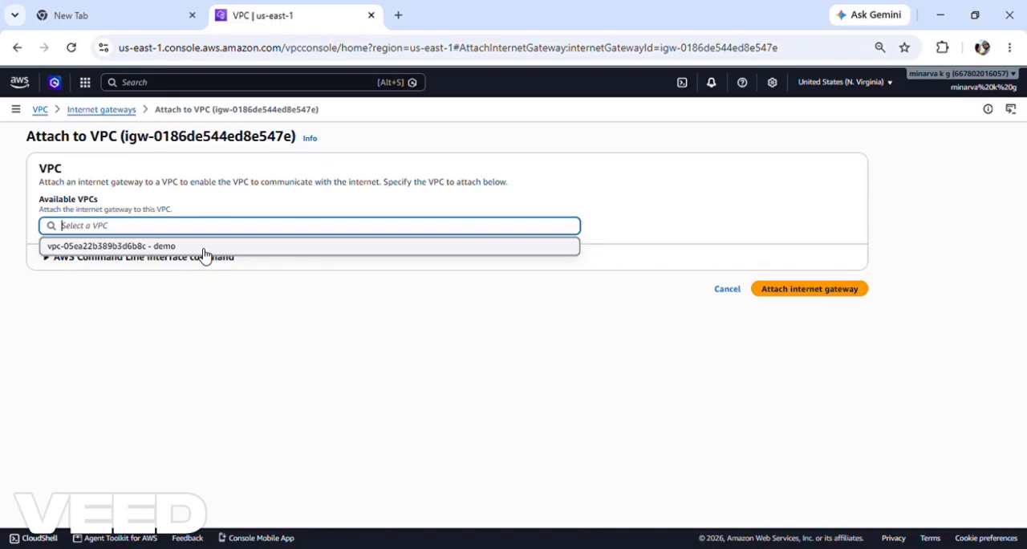
click(122, 250)
click(818, 296)
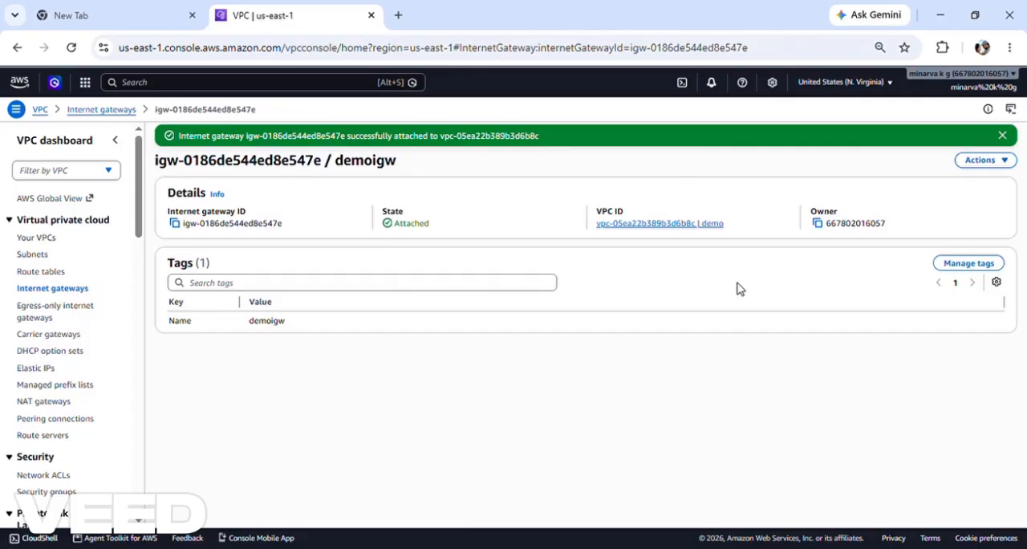
Step: Create a route table named demort in the demo VPC
click(42, 276)
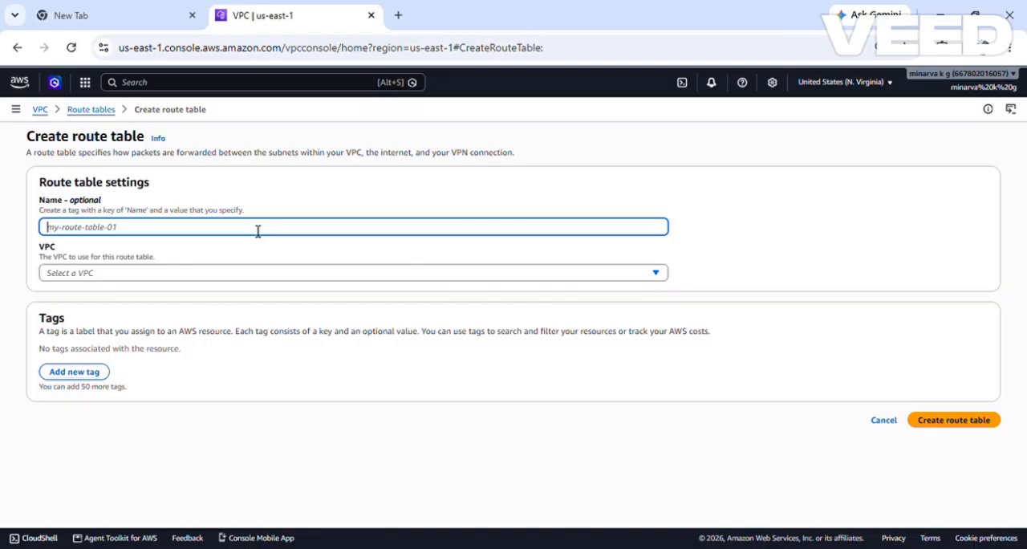
text(d)
key(BackSpace)
text(d)
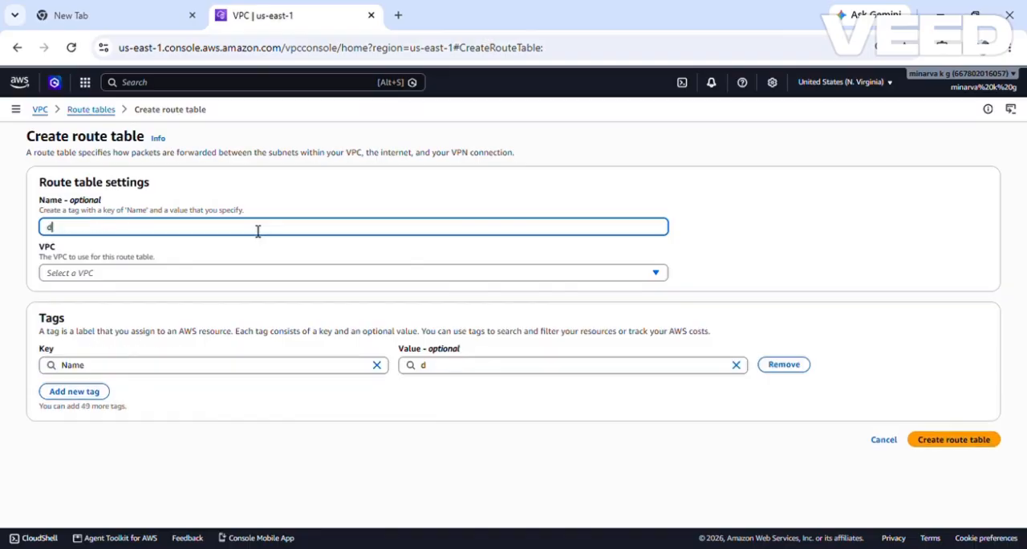
text(emort)
click(189, 274)
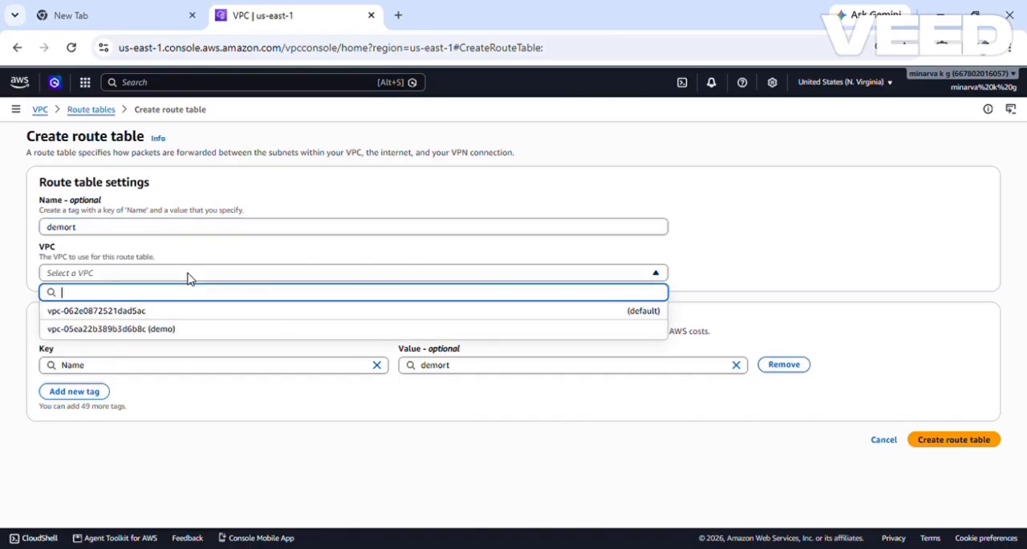
click(171, 336)
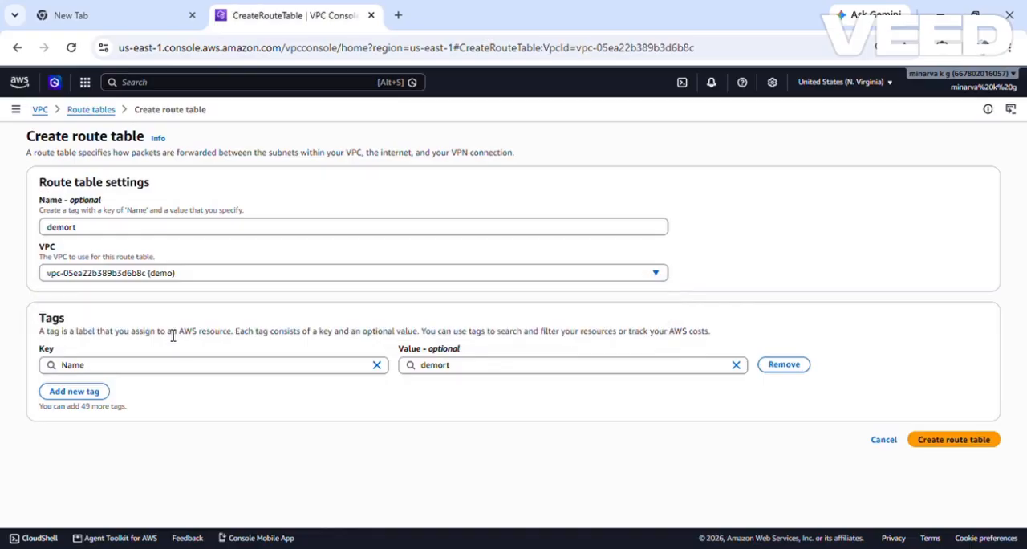
click(960, 443)
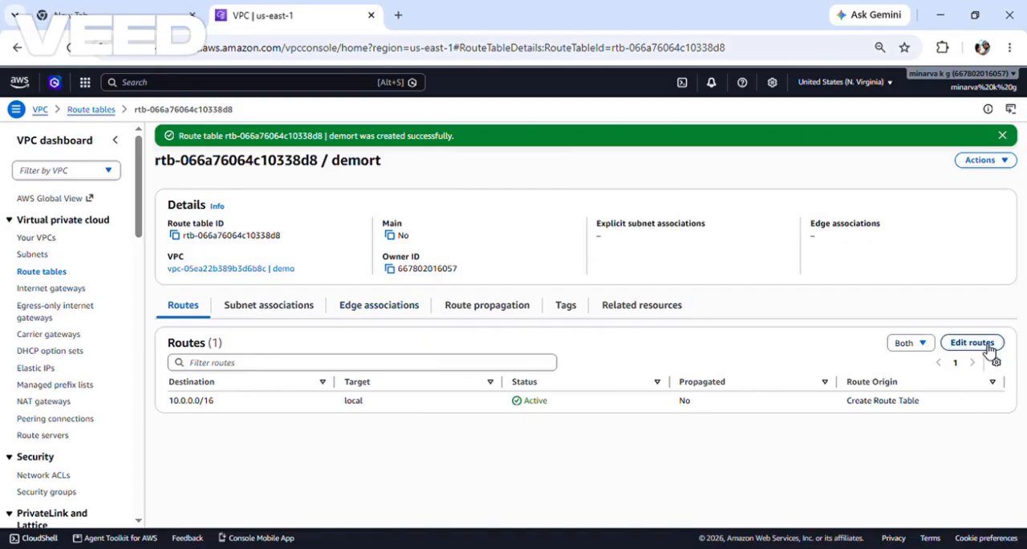
click(990, 347)
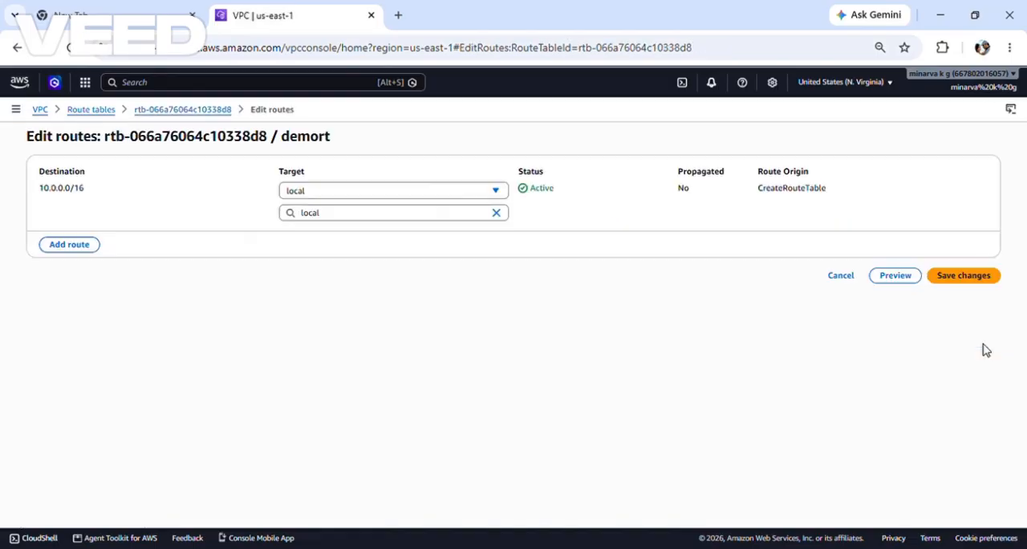
click(70, 245)
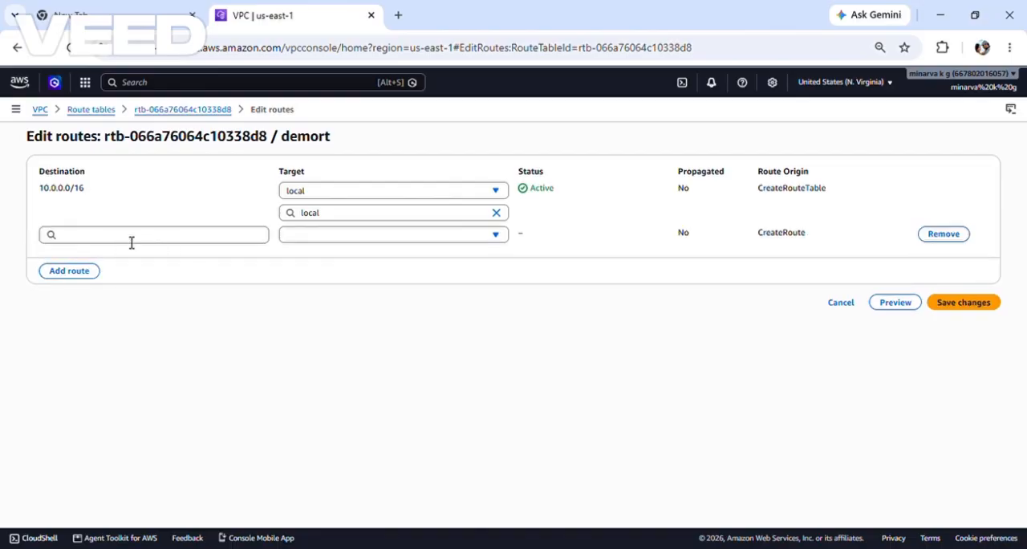
click(163, 112)
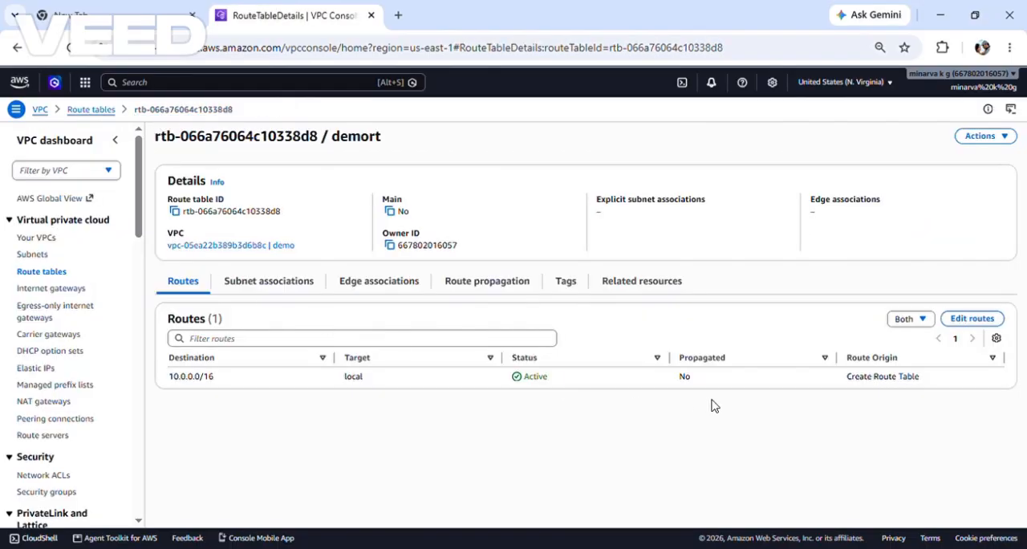
Step: Add a route to the demort route table with destination 0.0.0.0/0 and the demoigw internet gateway as target, and save it
click(972, 321)
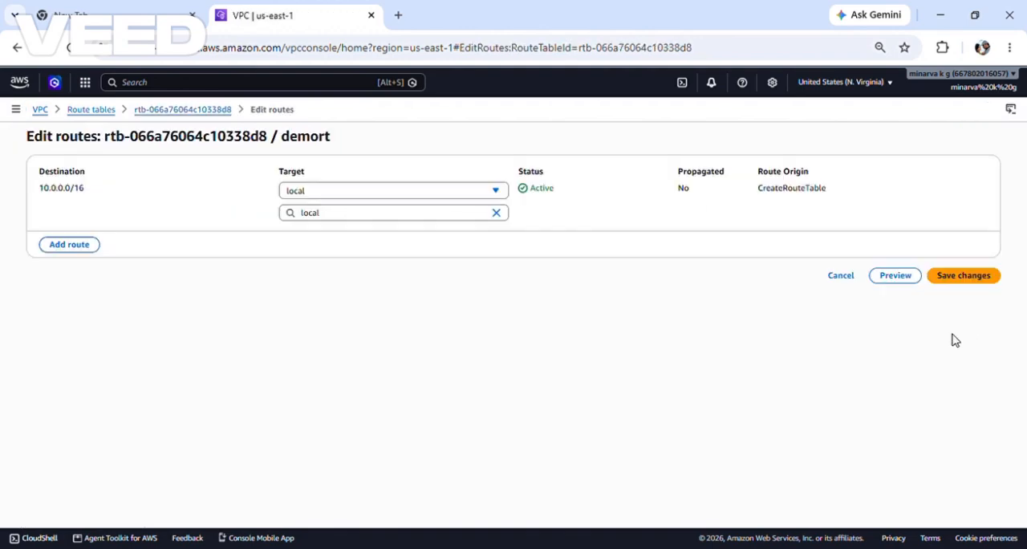
click(69, 245)
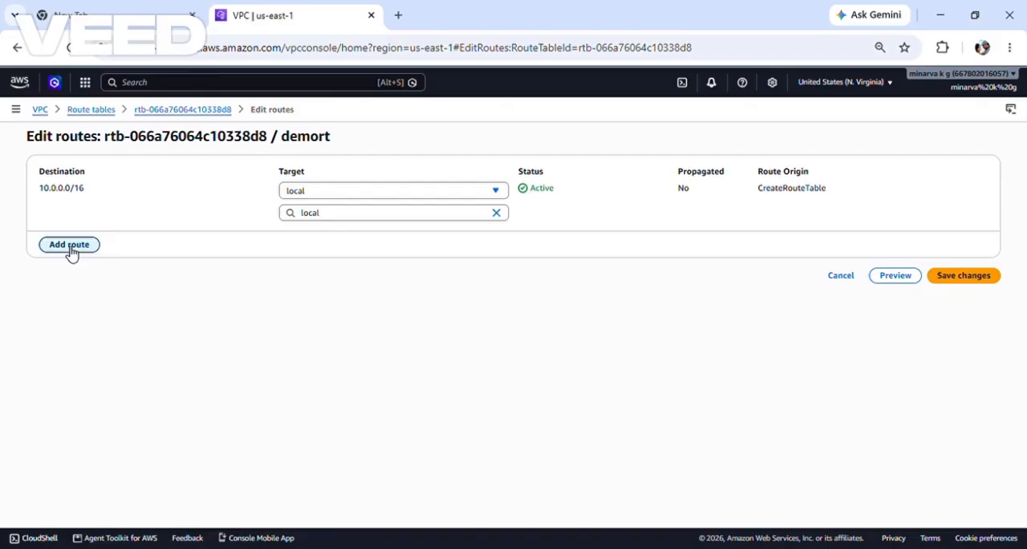
click(111, 238)
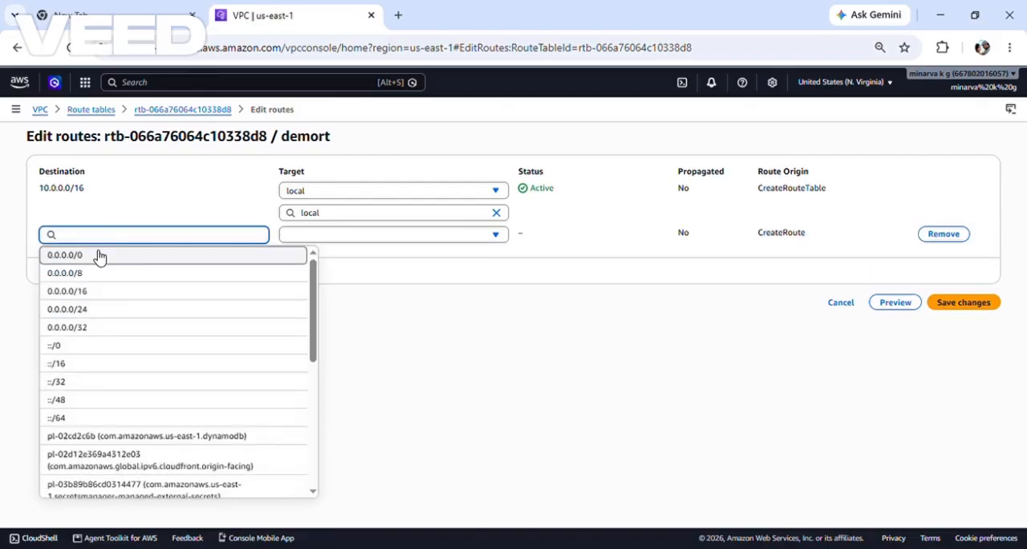
click(99, 255)
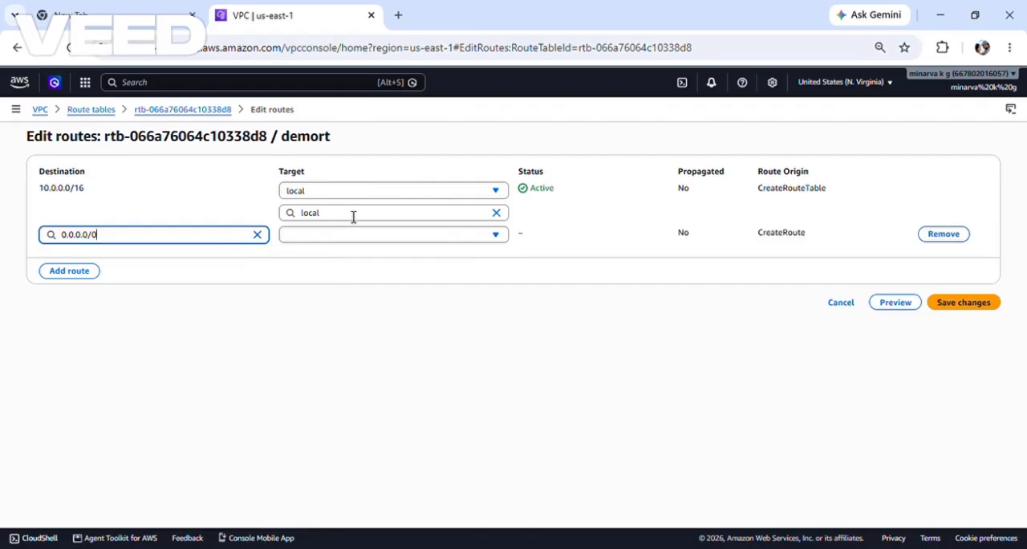
click(319, 240)
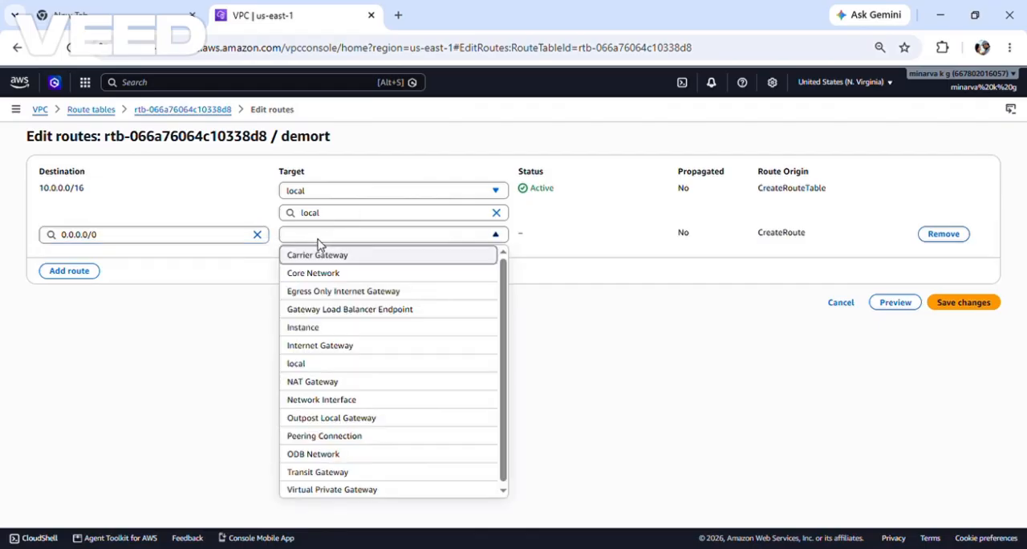
click(321, 346)
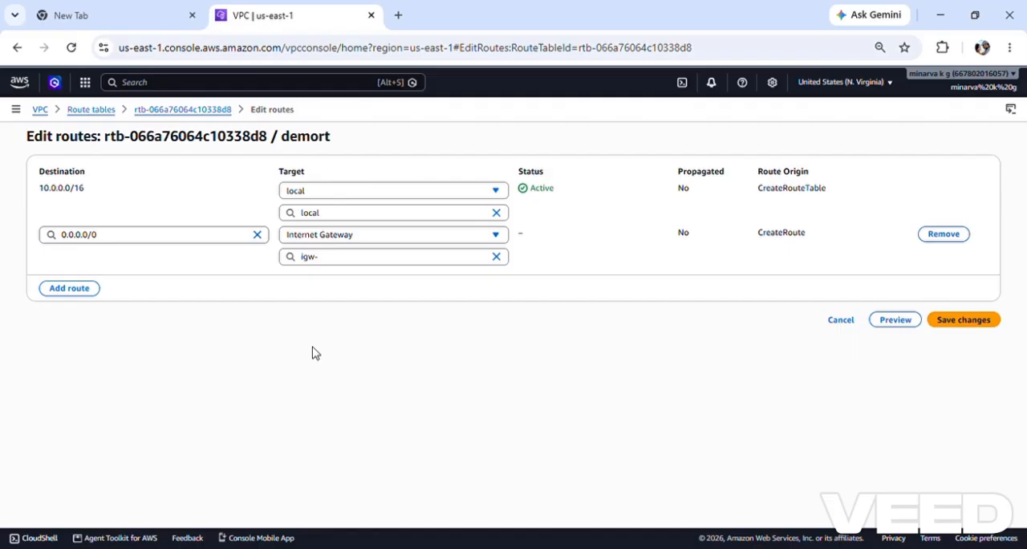
click(378, 257)
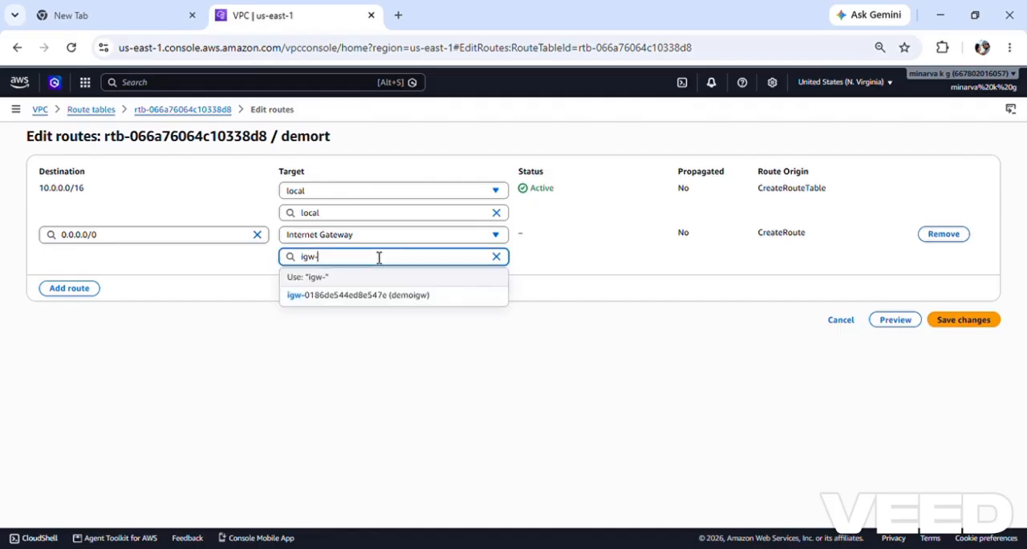
click(347, 297)
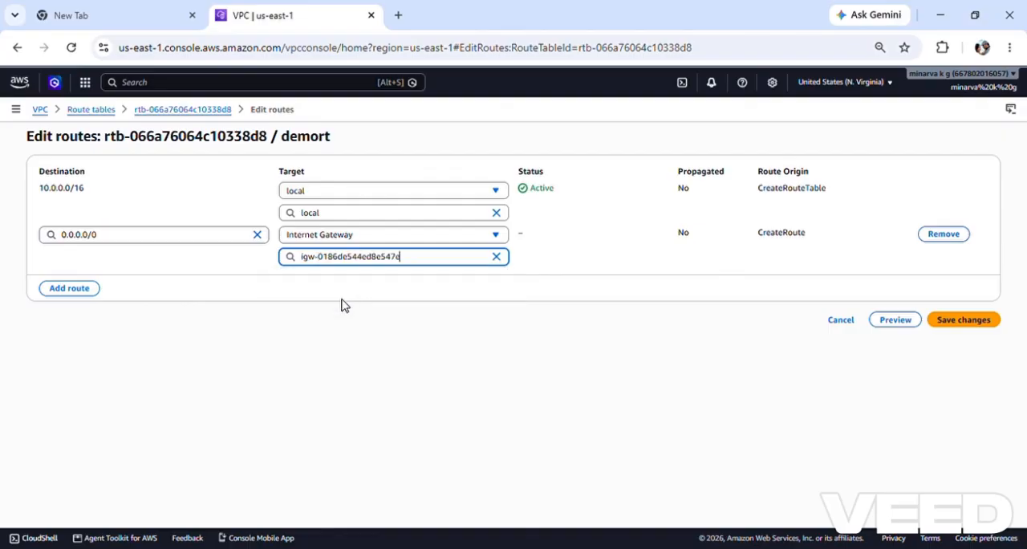
click(998, 323)
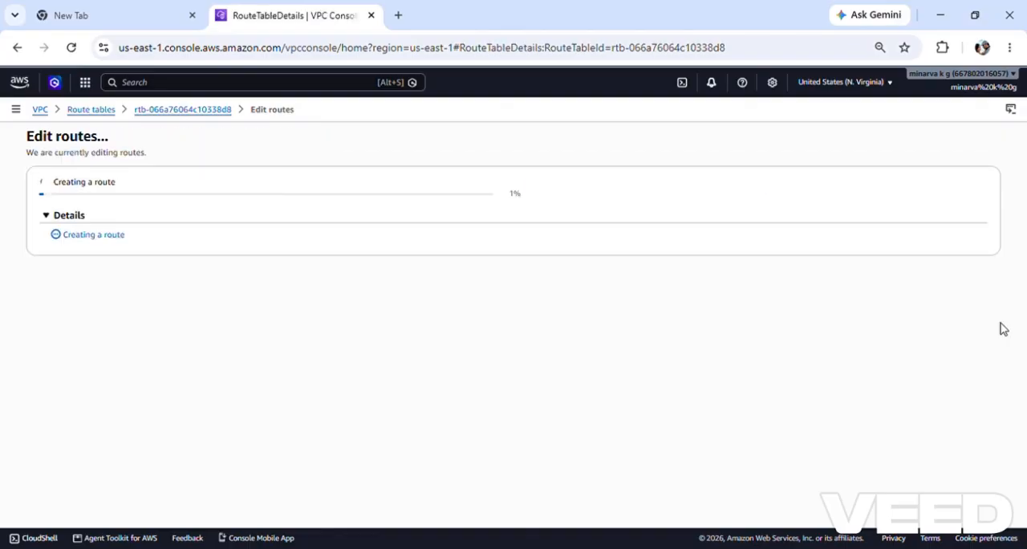
Step: Associate the subnetdemo subnet with the demort route table and save the association
click(271, 321)
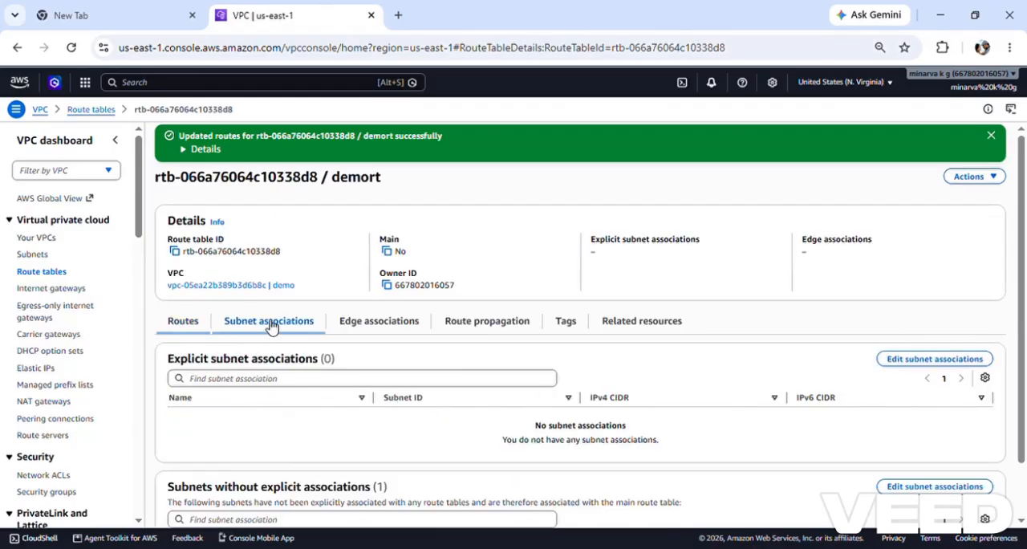
click(952, 365)
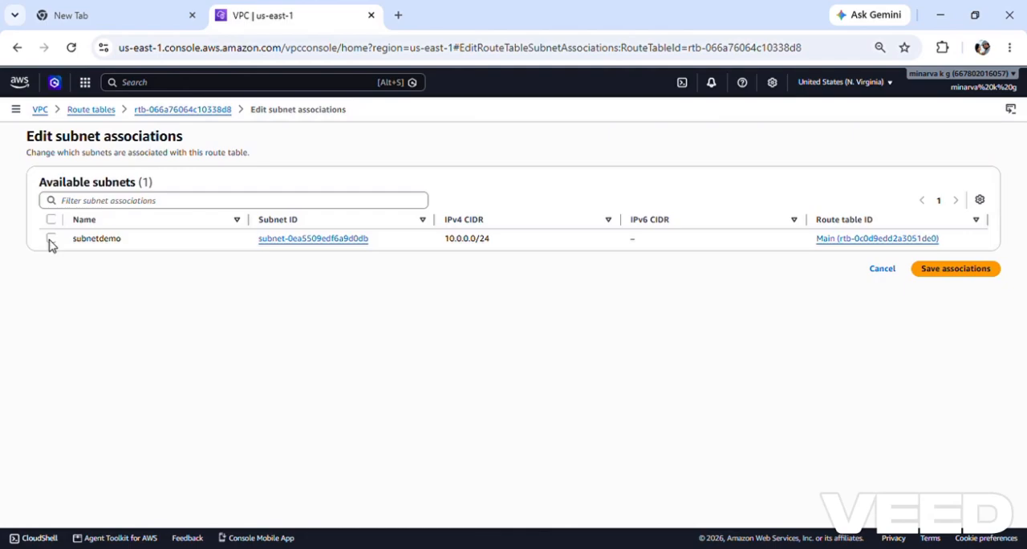
click(49, 241)
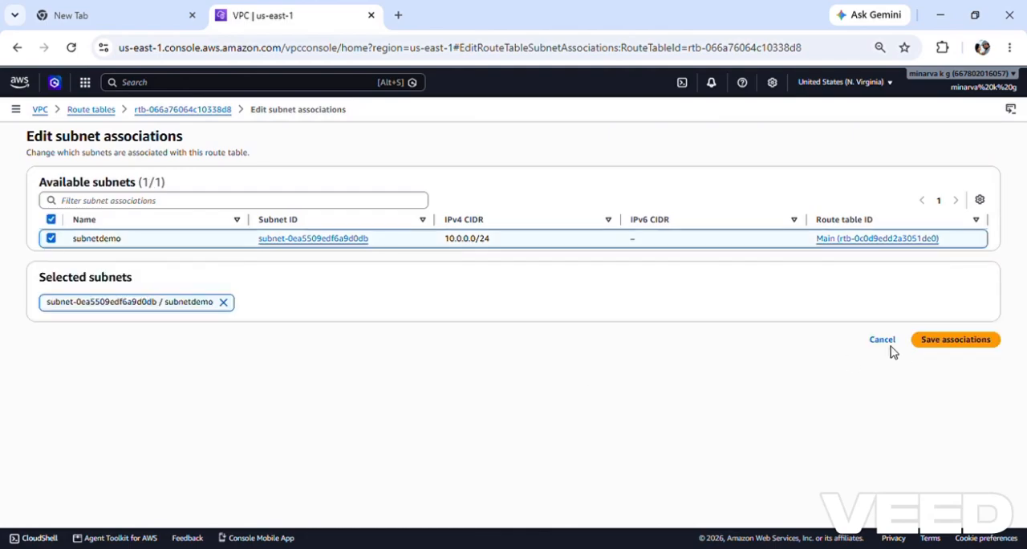
click(947, 344)
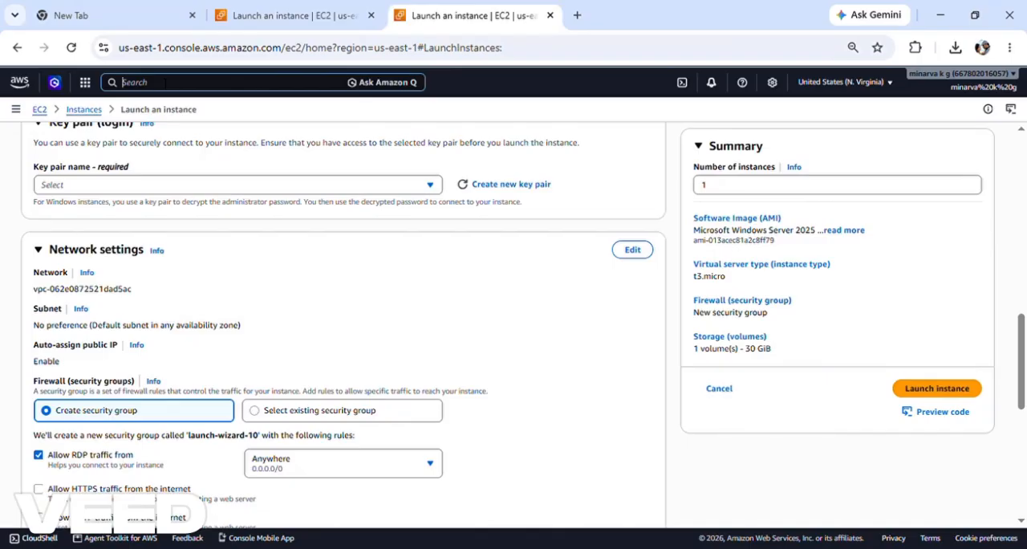
Step: Go to the EC2 service and start launching a new instance without a walkthrough
text(ec2)
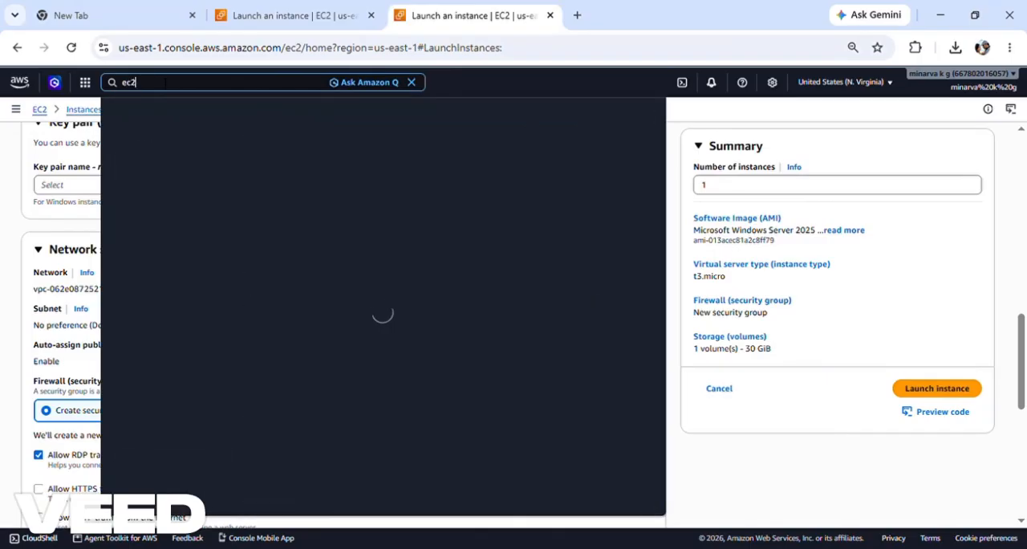
click(297, 149)
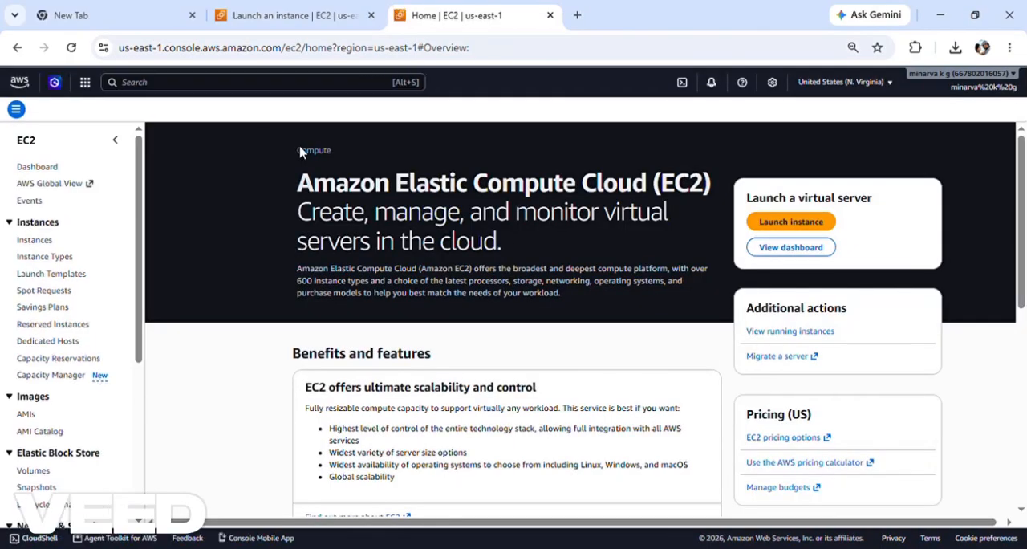
click(790, 223)
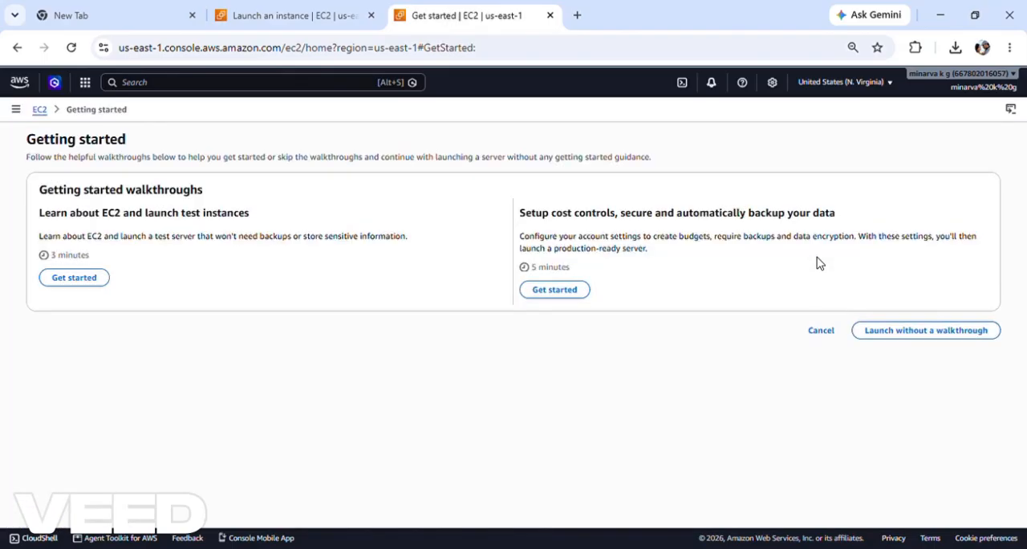
click(952, 335)
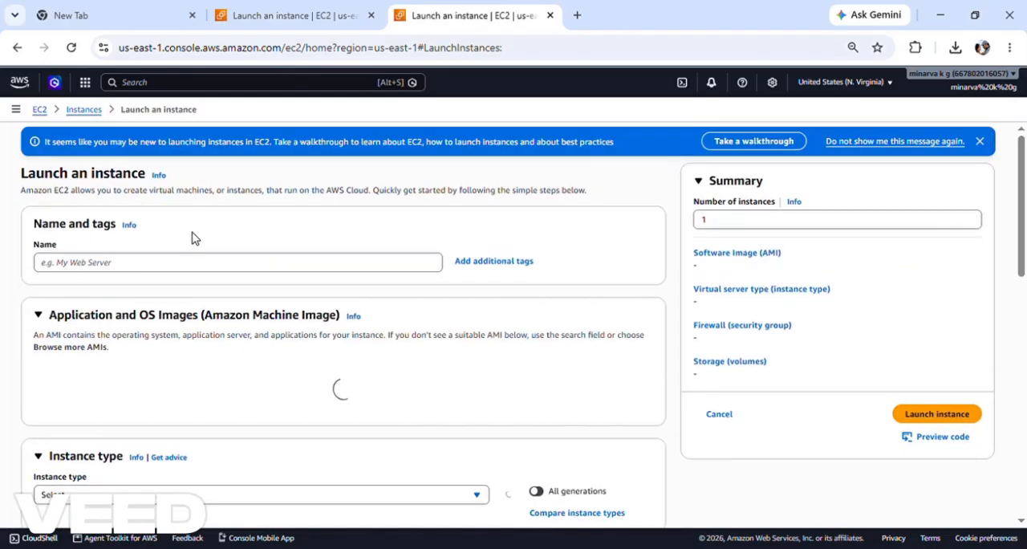
Step: Name the instance demovpcchecking and choose the Microsoft Windows Server 2025 Base image
click(179, 266)
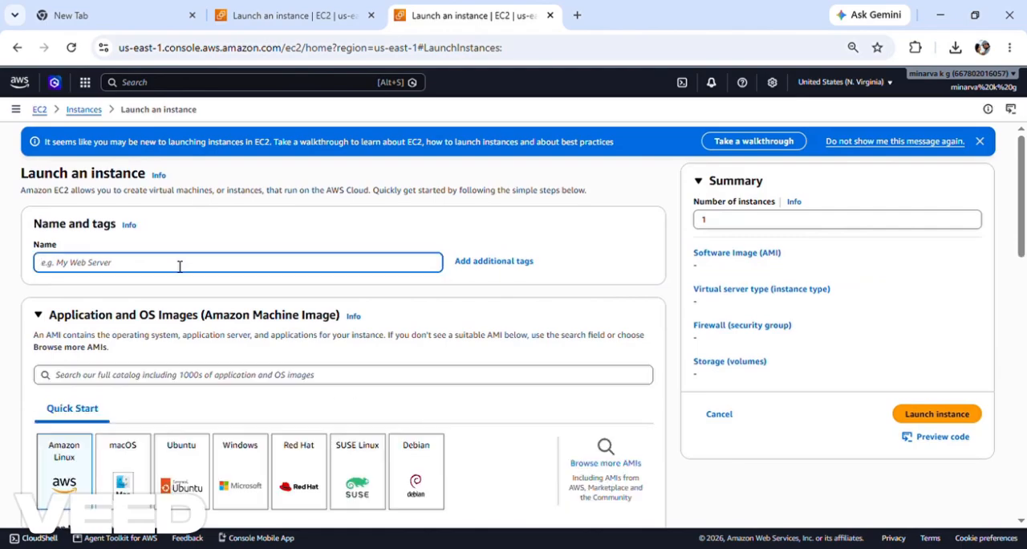
text(dc)
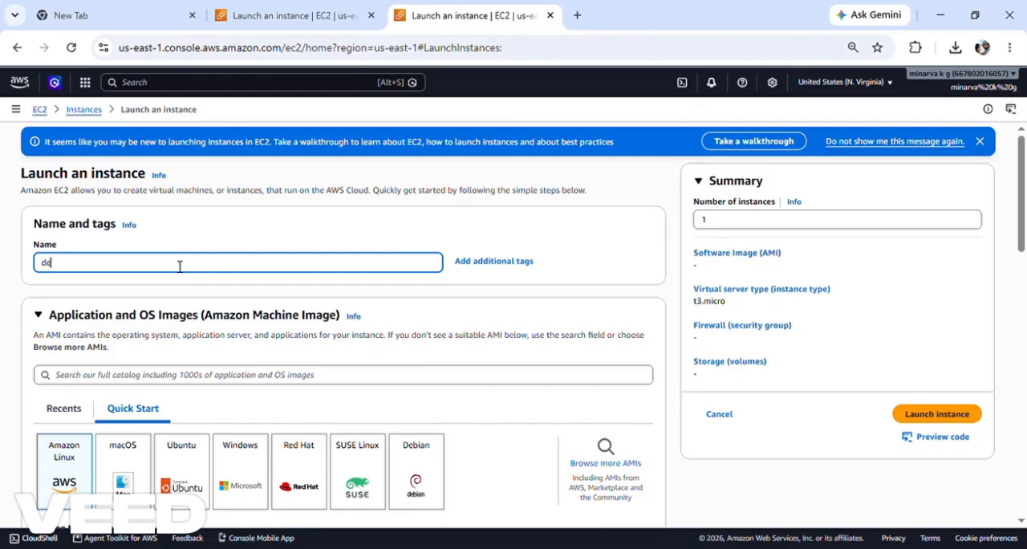
text(movpc)
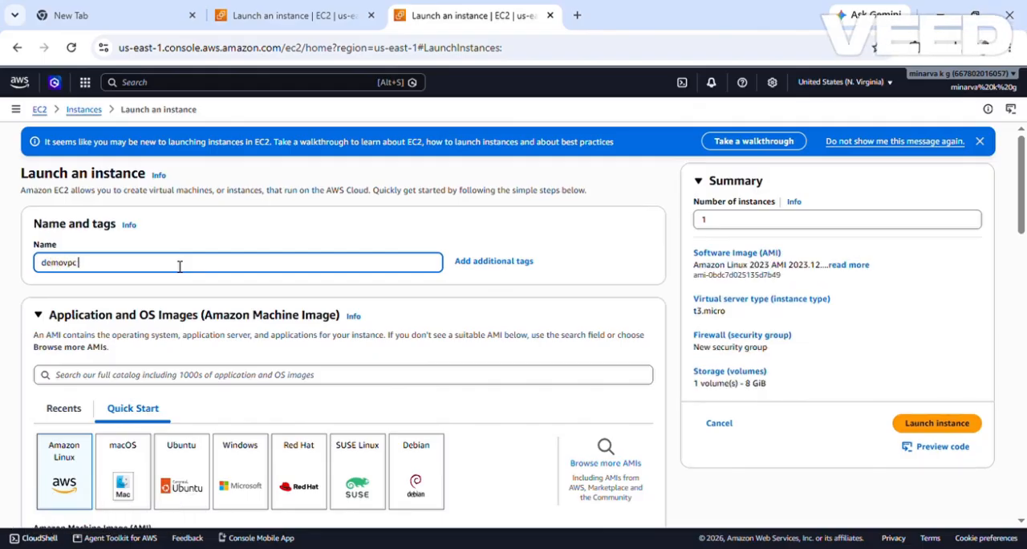
text(checking)
scroll(179, 266, down, 2)
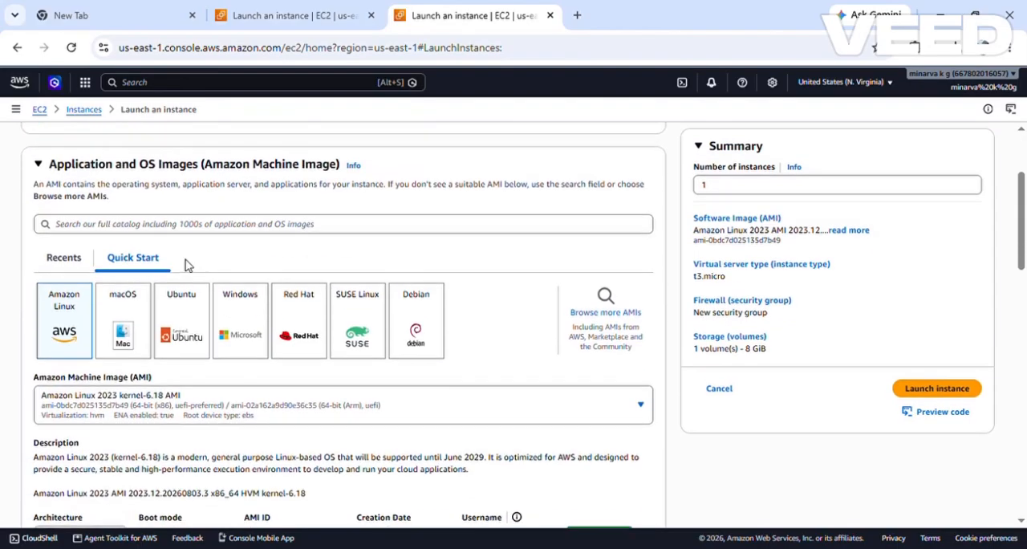
click(236, 341)
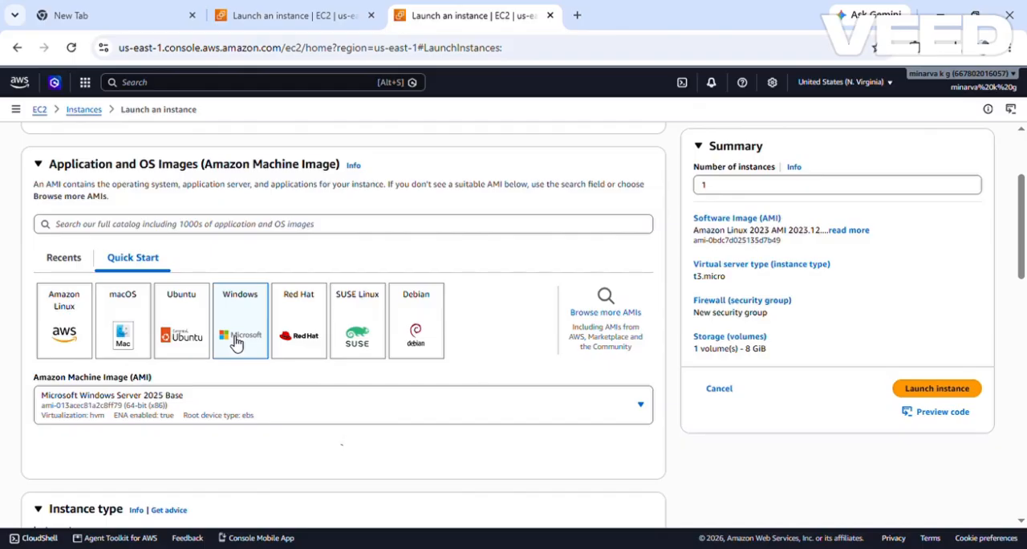
Step: Create an RSA key pair named vpcchecking in .pem format for the instance login
scroll(235, 343, down, 5)
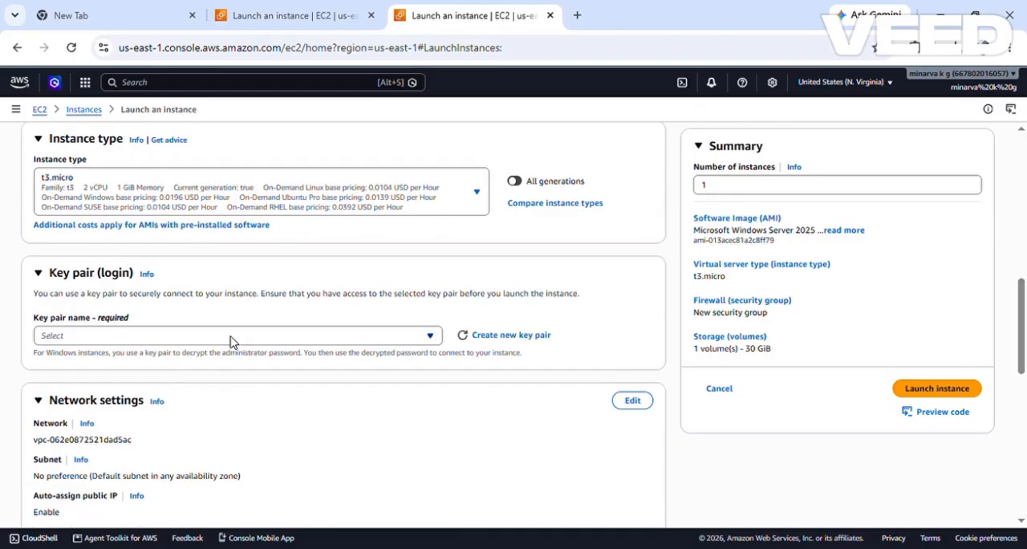
click(486, 337)
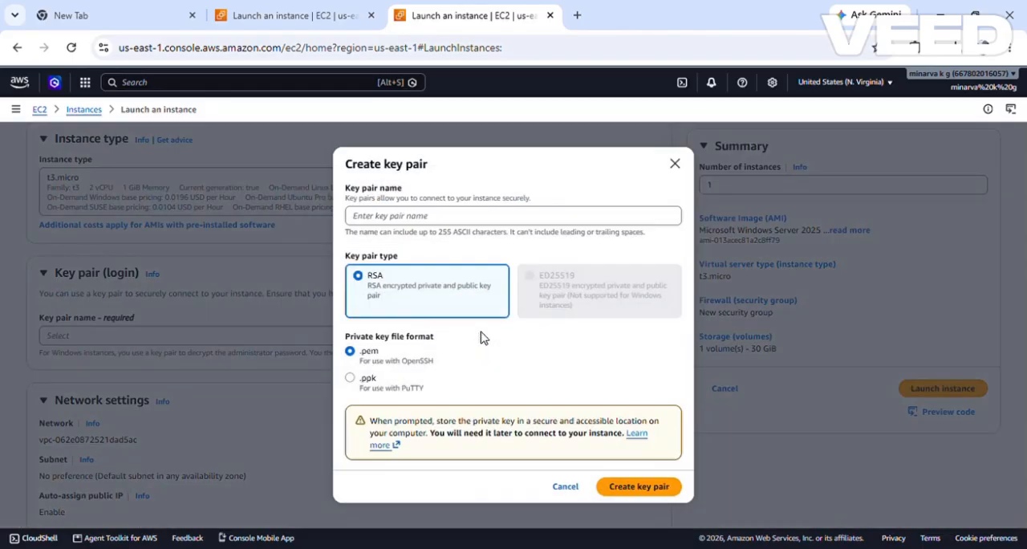
key(Tab)
click(434, 224)
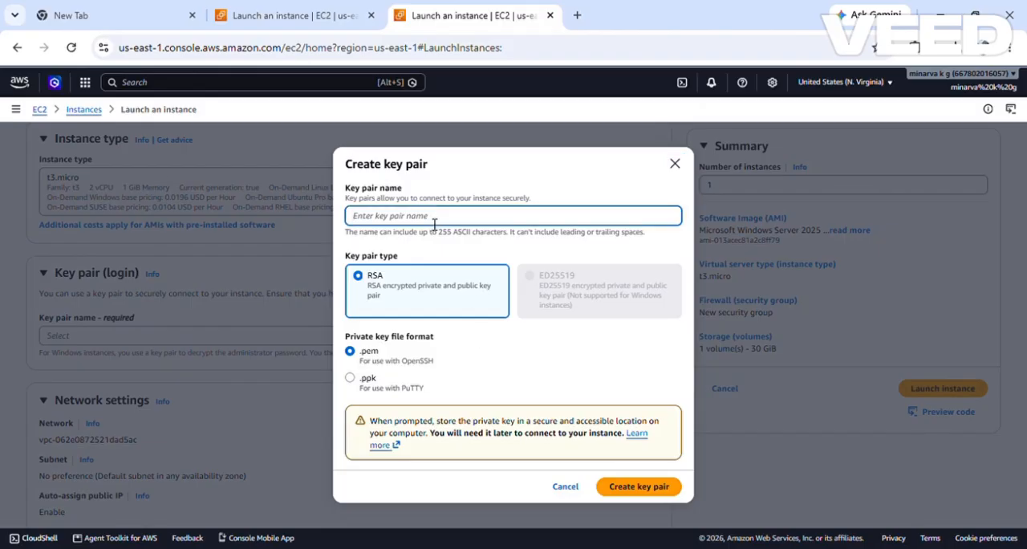
text(vpccheck)
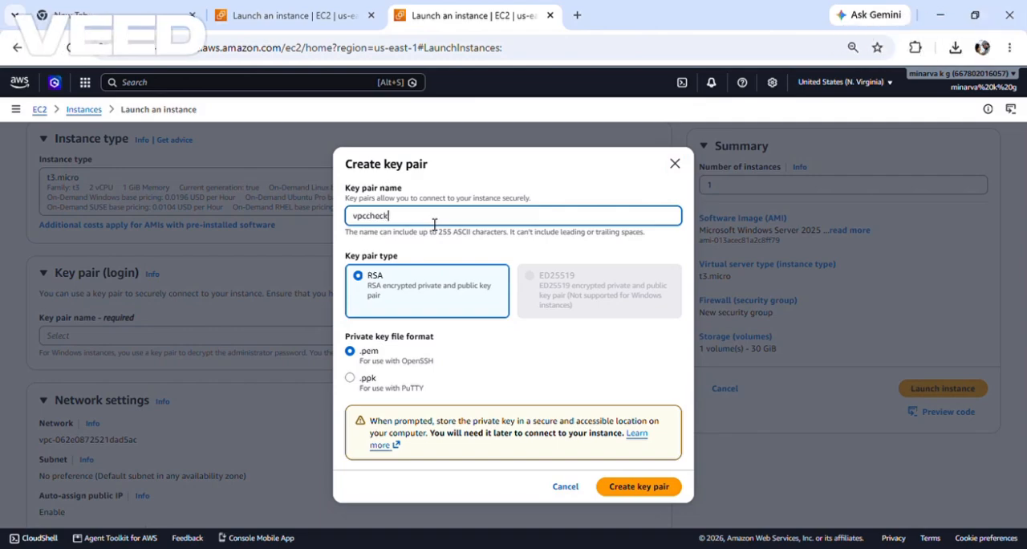
text(ing)
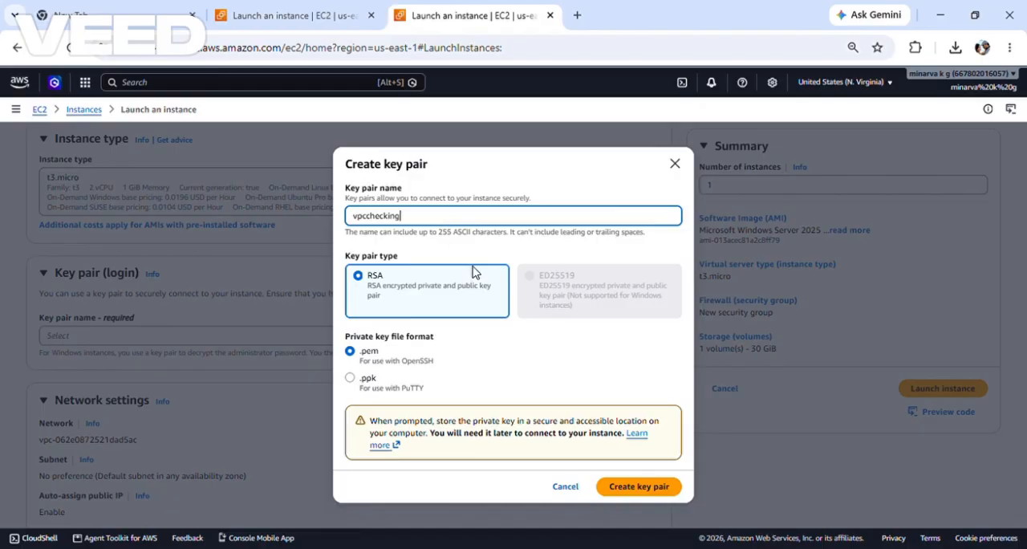
click(638, 488)
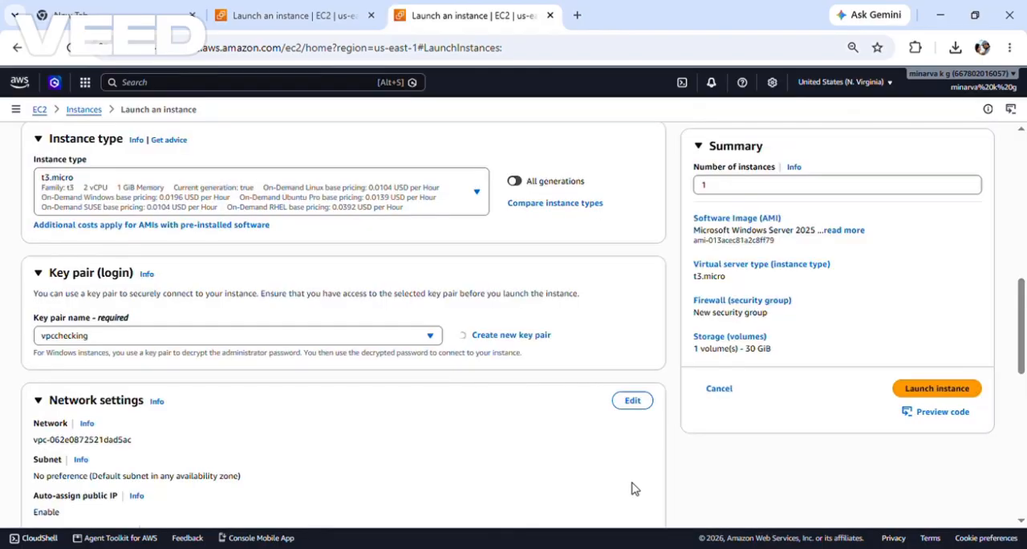
Step: Set the instance's network to the demo VPC and enable auto-assigning a public IP
scroll(598, 449, down, 1)
scroll(594, 436, down, 1)
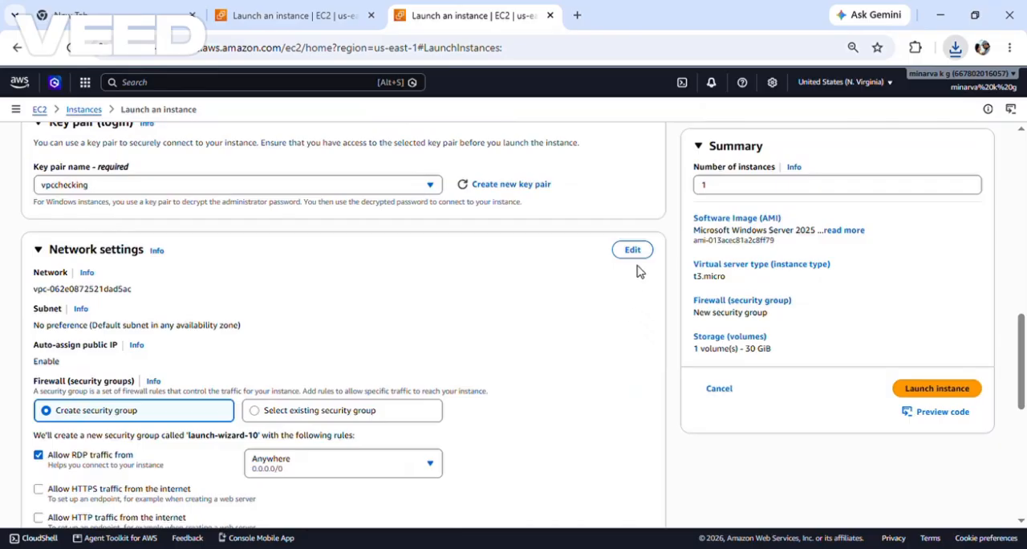
click(633, 250)
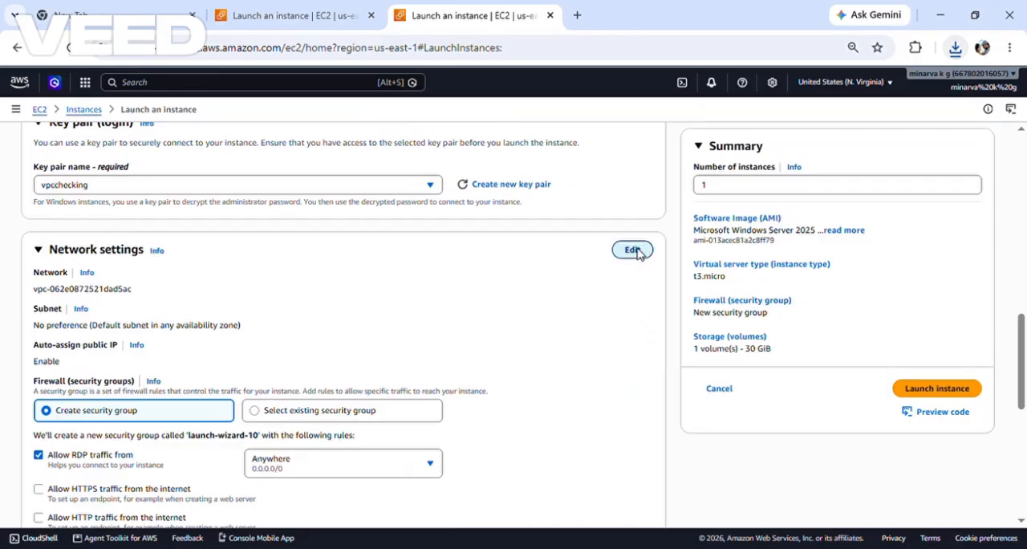
click(377, 301)
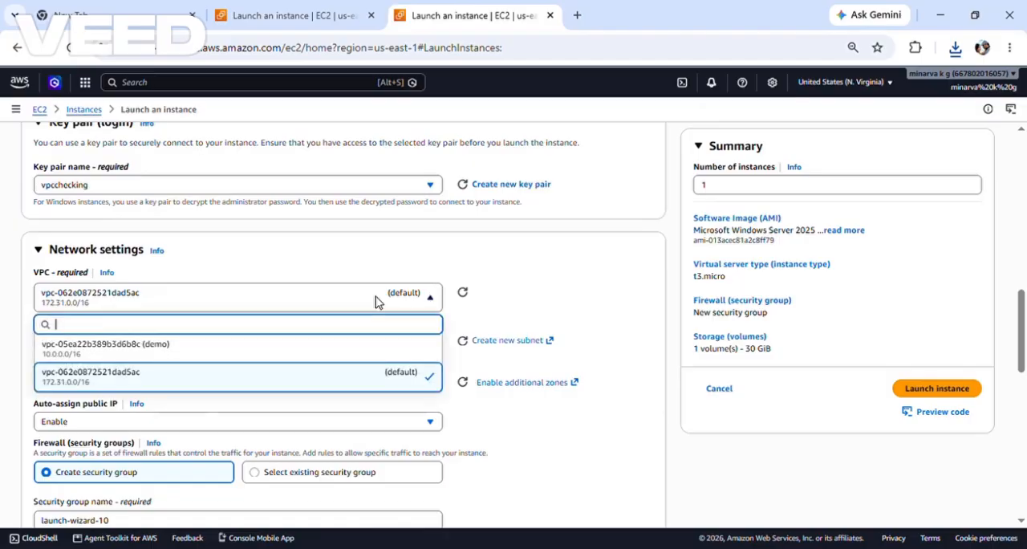
click(251, 348)
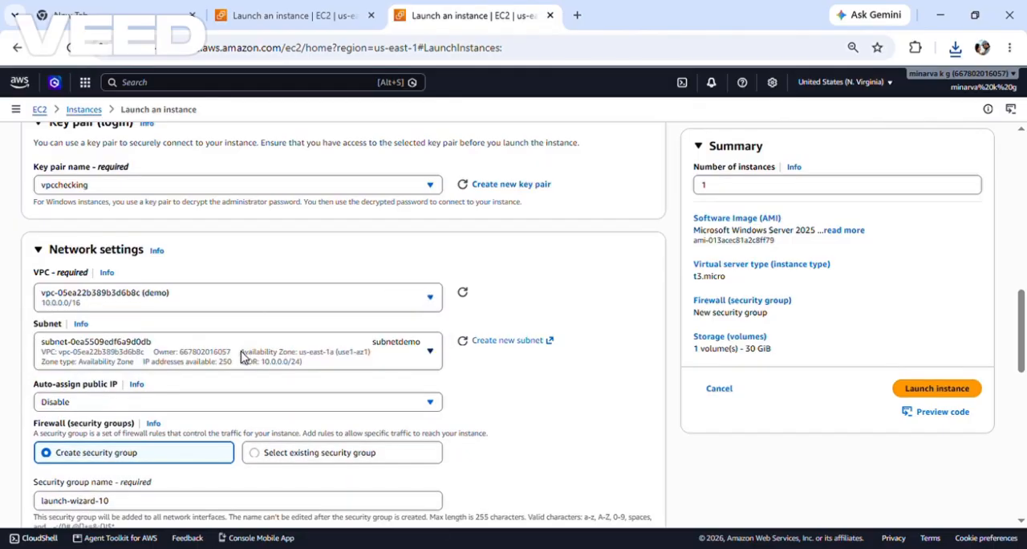
click(200, 404)
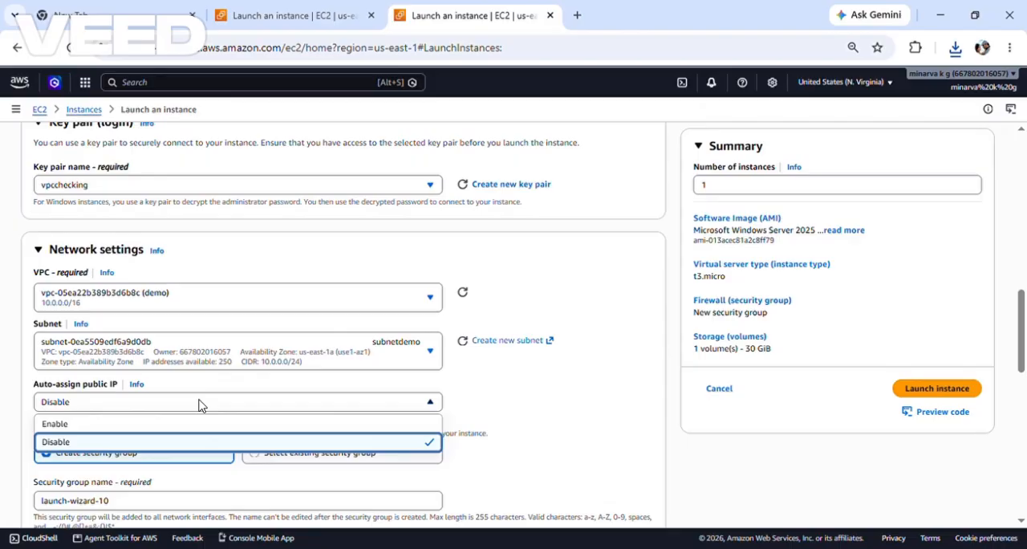
click(159, 425)
Step: Launch the configured Windows instance and view its details page
scroll(332, 392, down, 8)
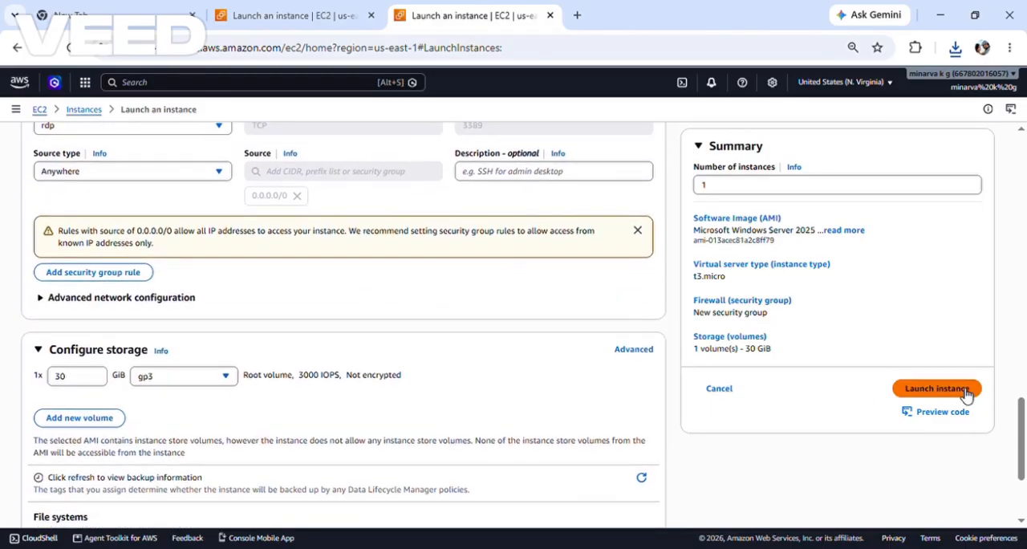
click(965, 393)
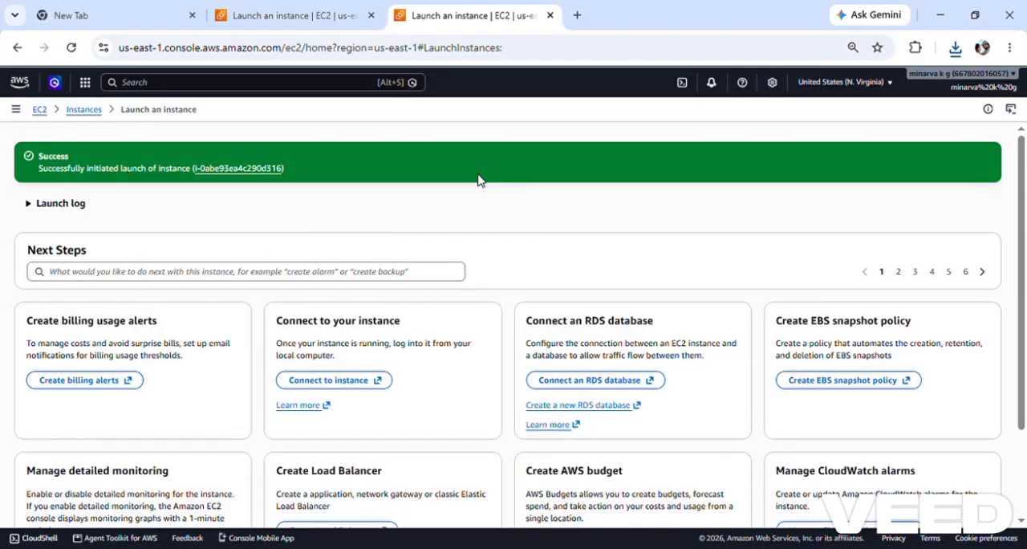
click(227, 169)
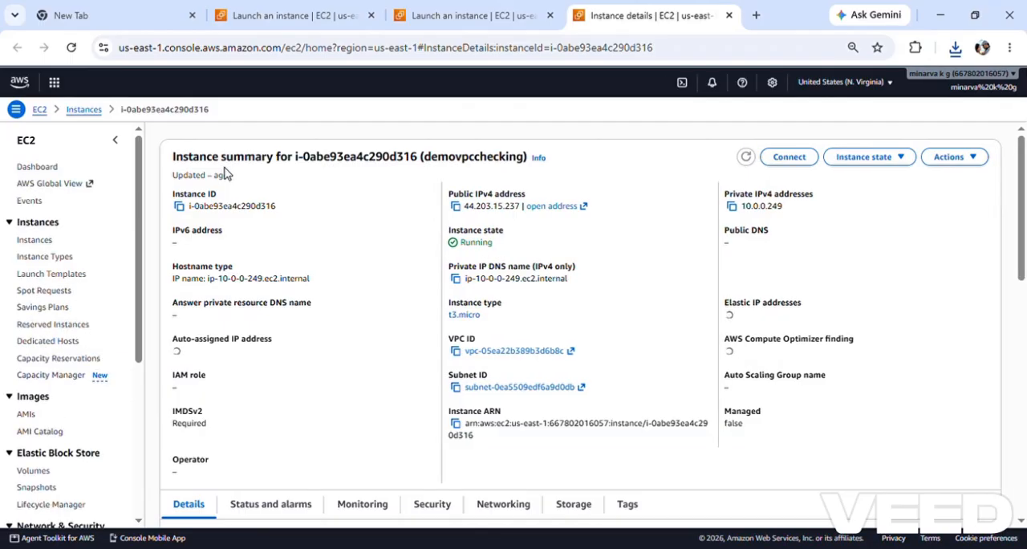
Step: Open the RDP connection options for the demovpcchecking instance and download its RDP shortcut file
click(800, 165)
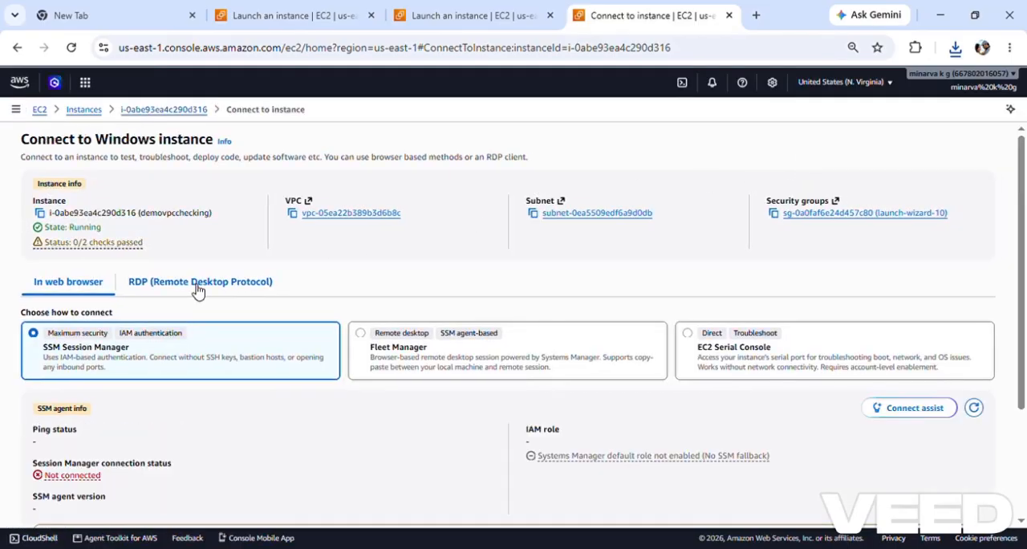
click(198, 282)
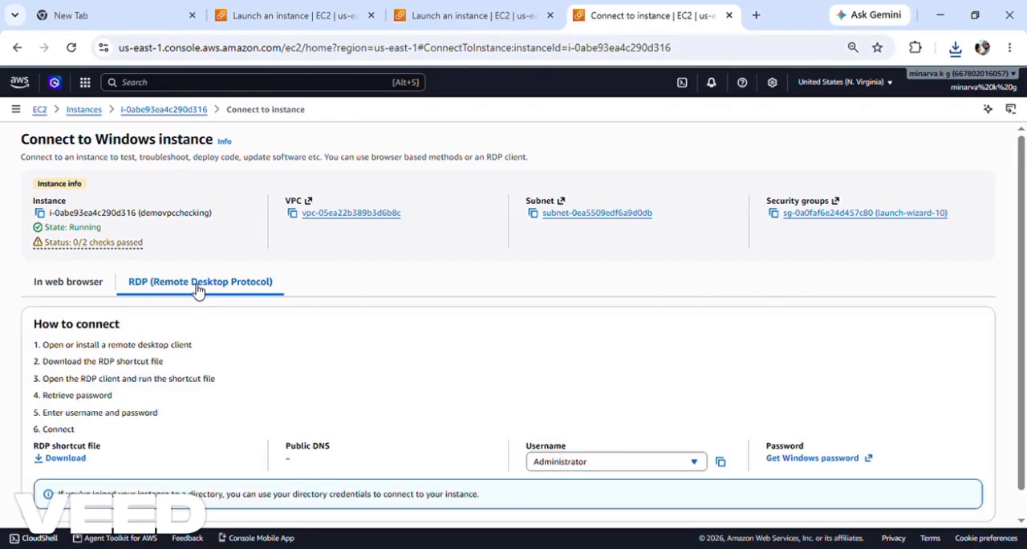
scroll(197, 289, down, 1)
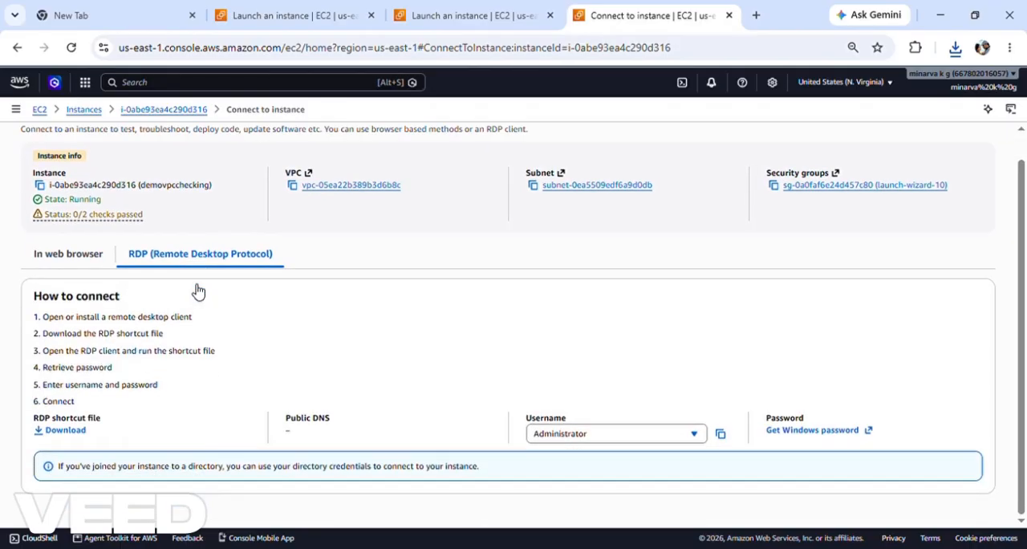
click(63, 433)
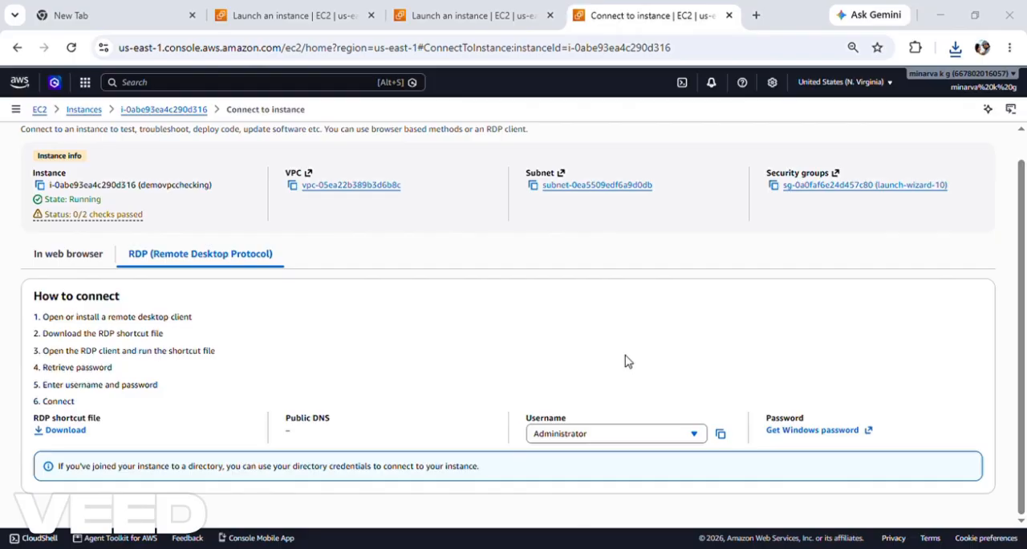
Step: Review the instances list and reopen the RDP connection page of the demovpcchecking instance that is still initializing
click(88, 110)
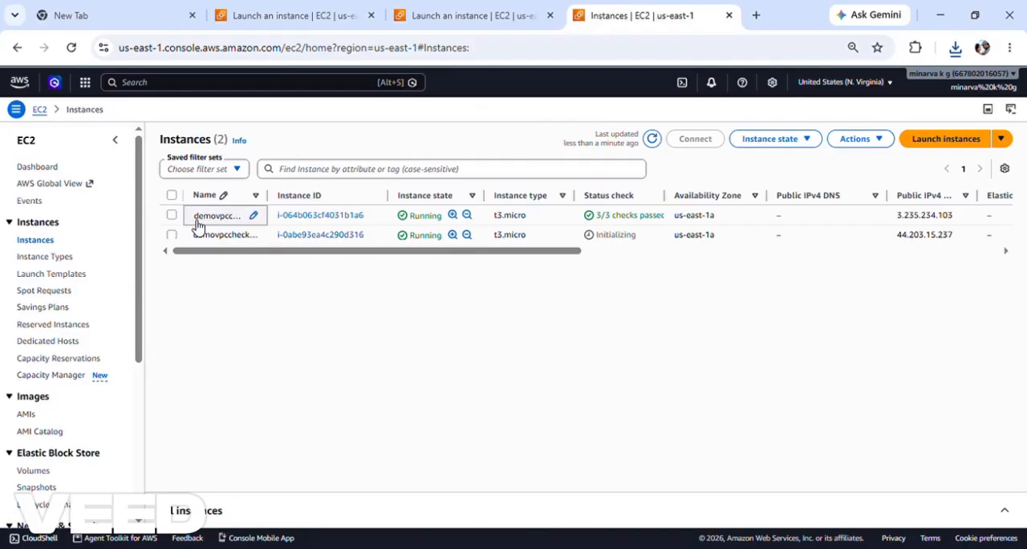
click(254, 221)
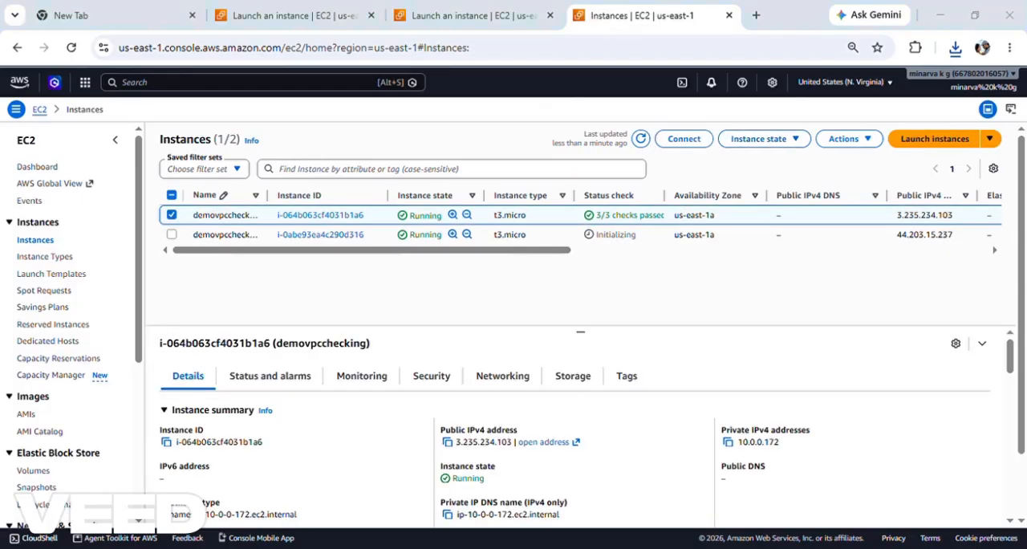
click(301, 236)
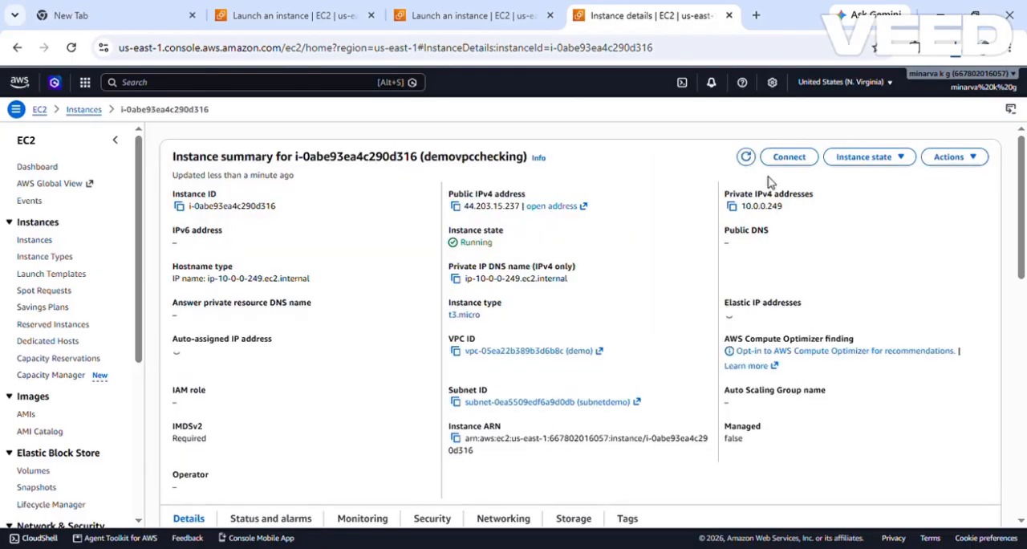
click(786, 161)
scroll(332, 428, down, 1)
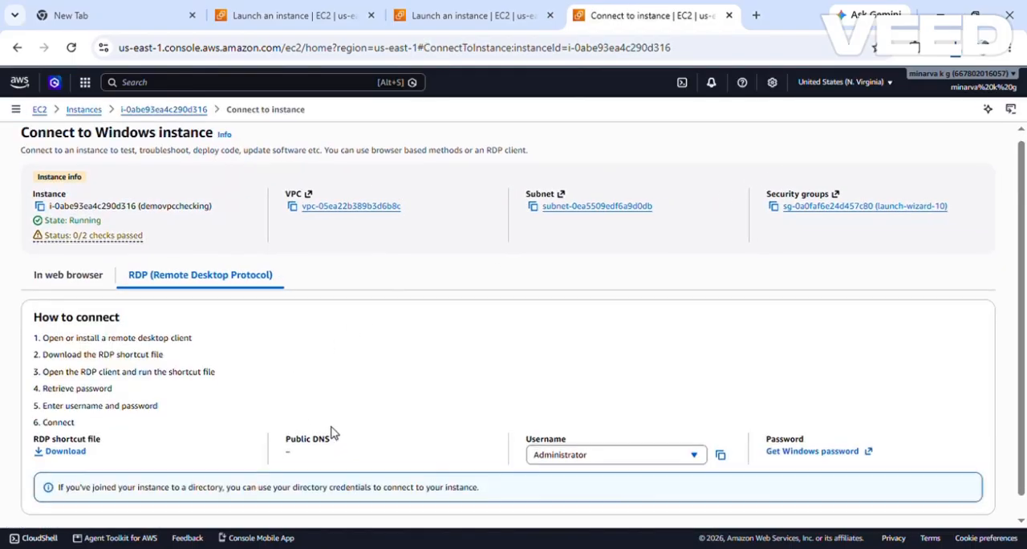
Step: Decrypt the instance's Windows administrator password with the vpcchecking.pem private key file and copy the password
click(831, 431)
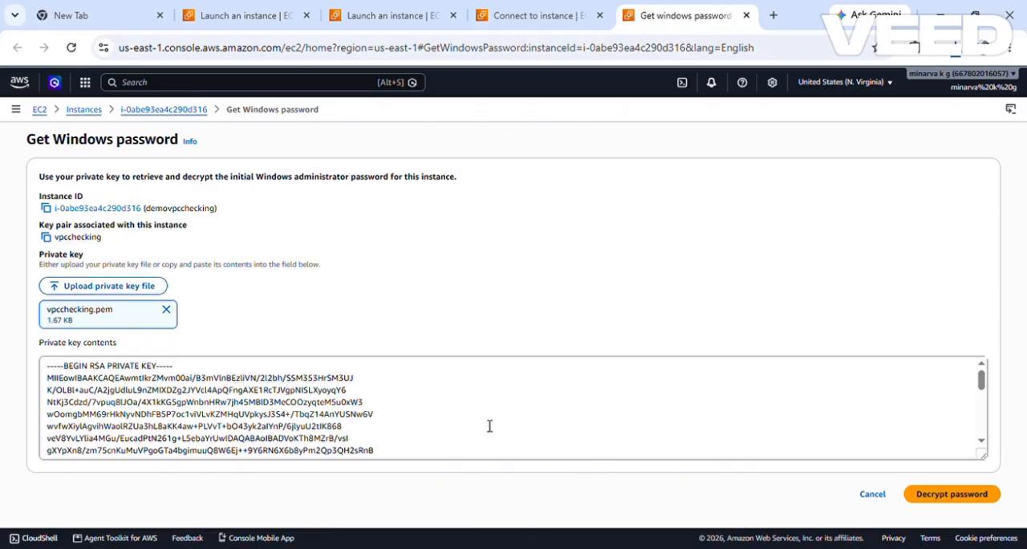
click(949, 497)
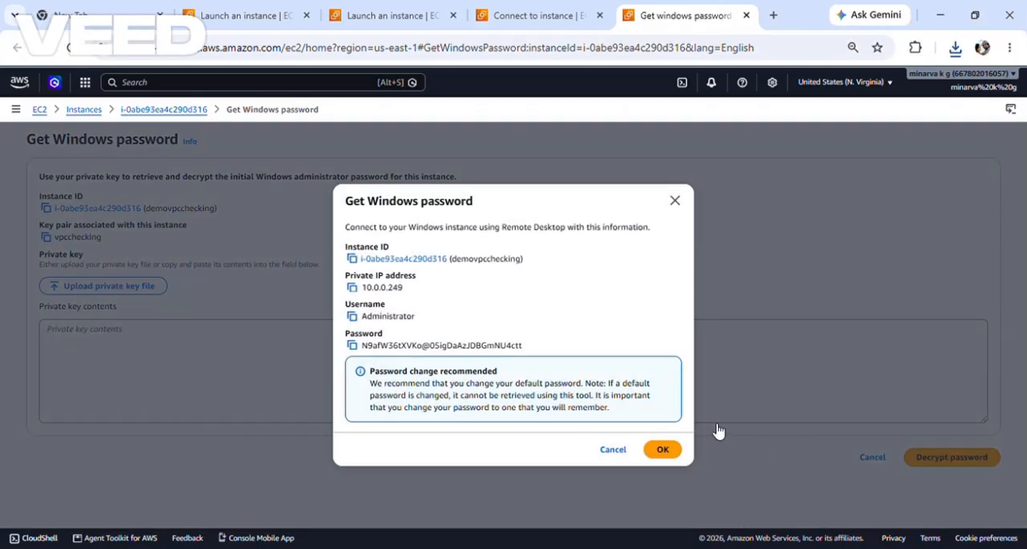
click(353, 346)
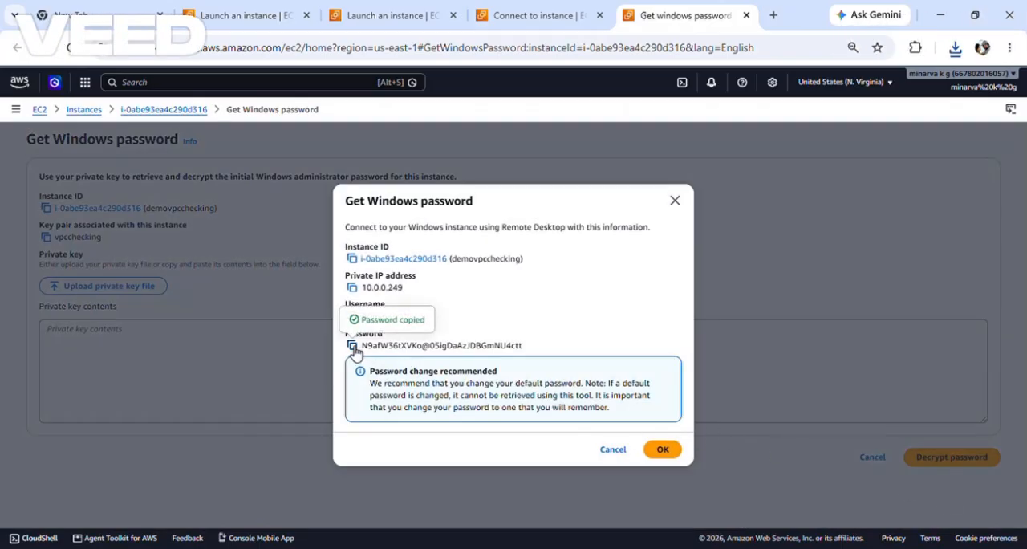